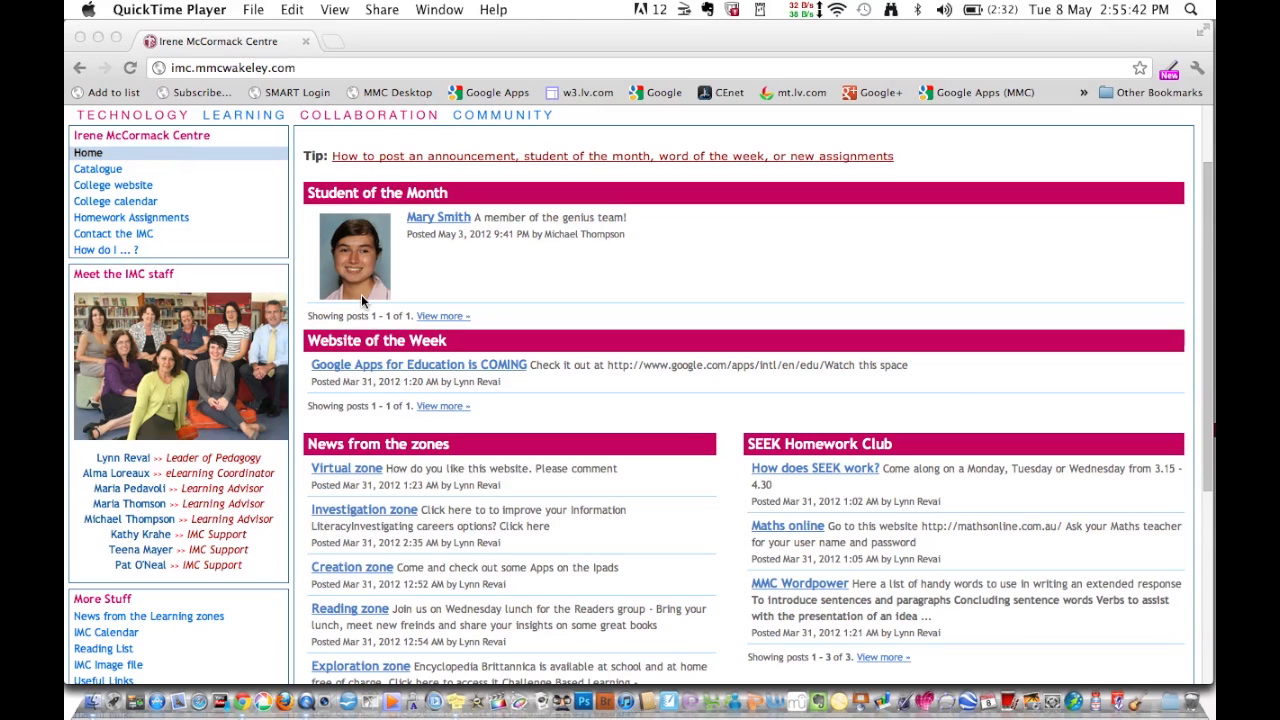
- Cycle through the running applications and switch from the browser to Finder
key(super+Tab)
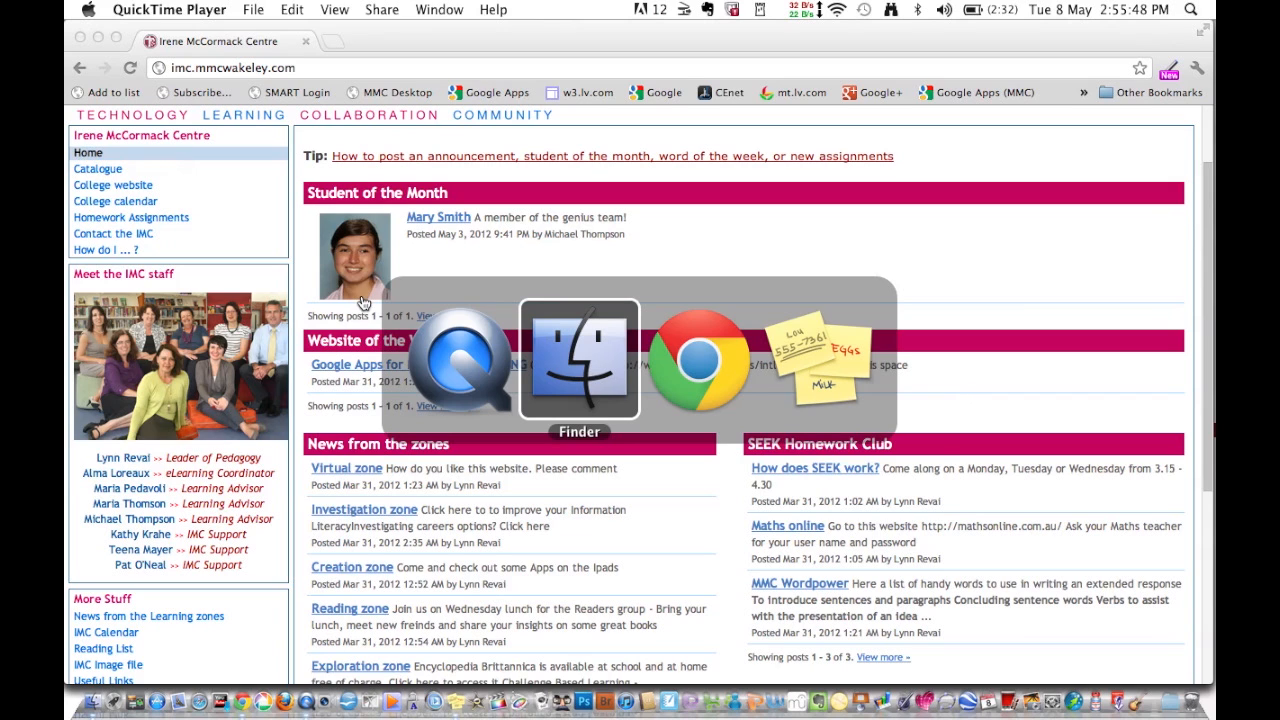
key(super+Tab)
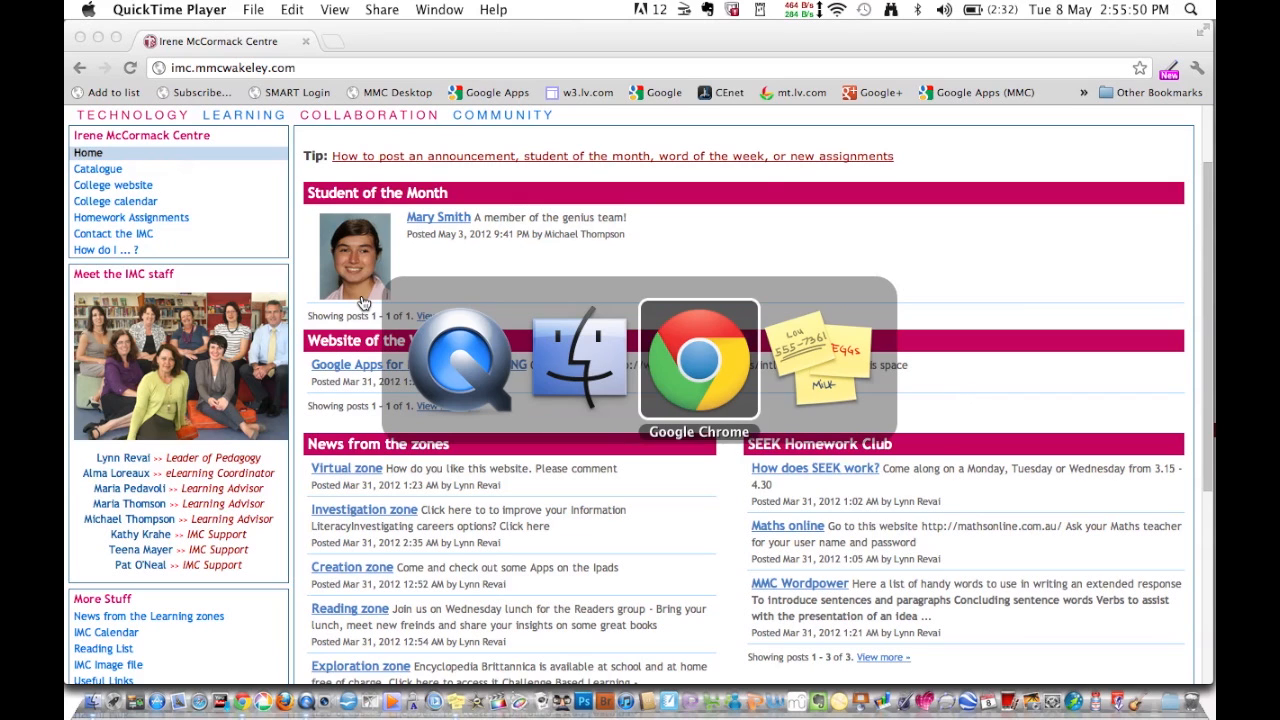
key(super+Tab)
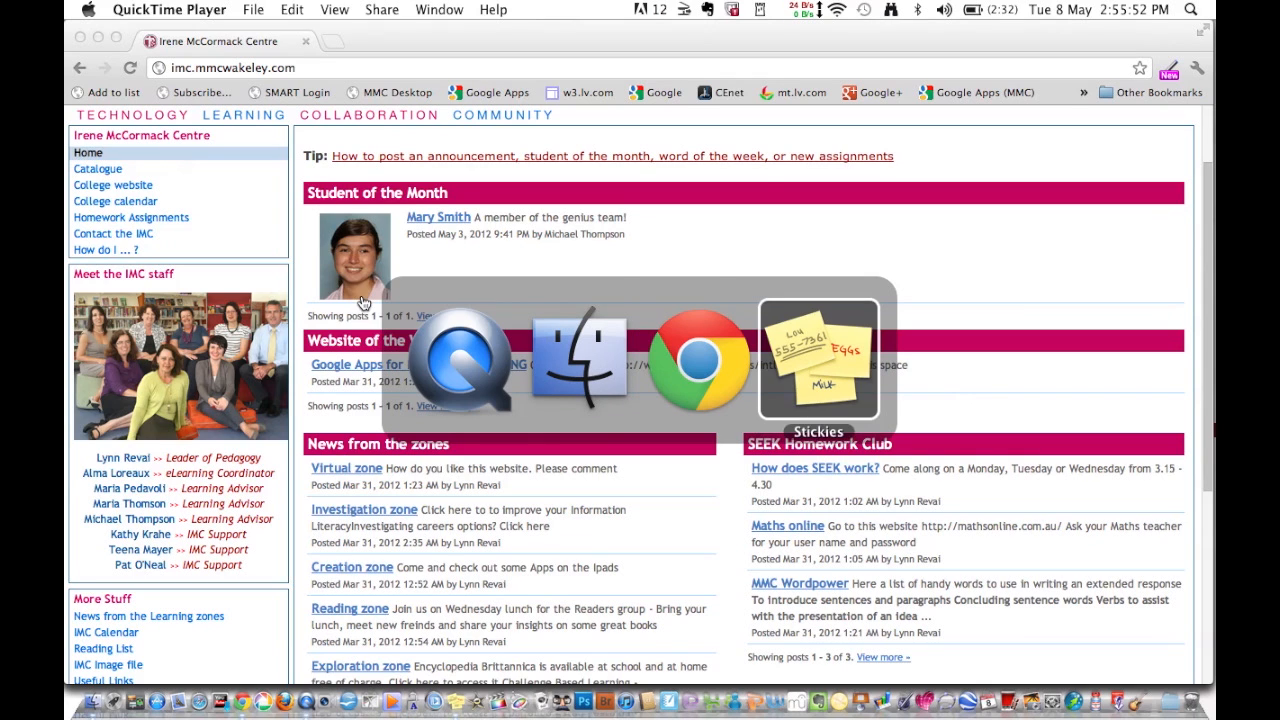
key(super+Tab)
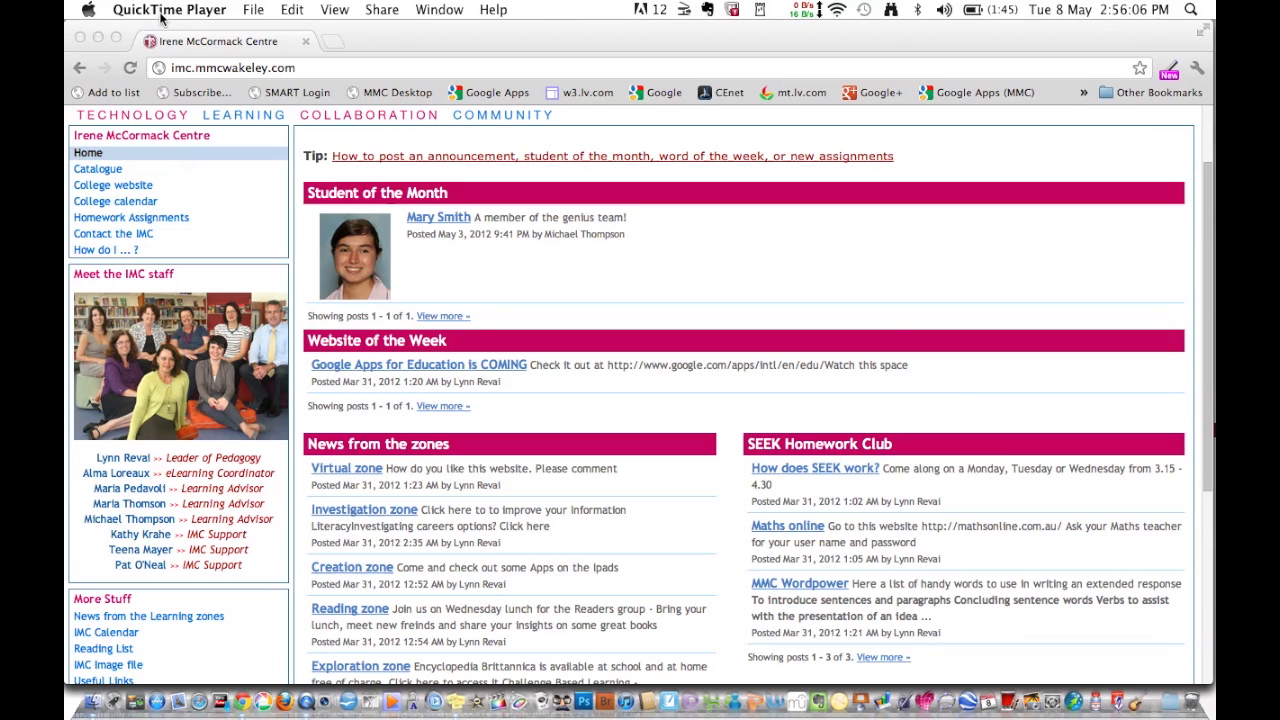
key(super+Tab)
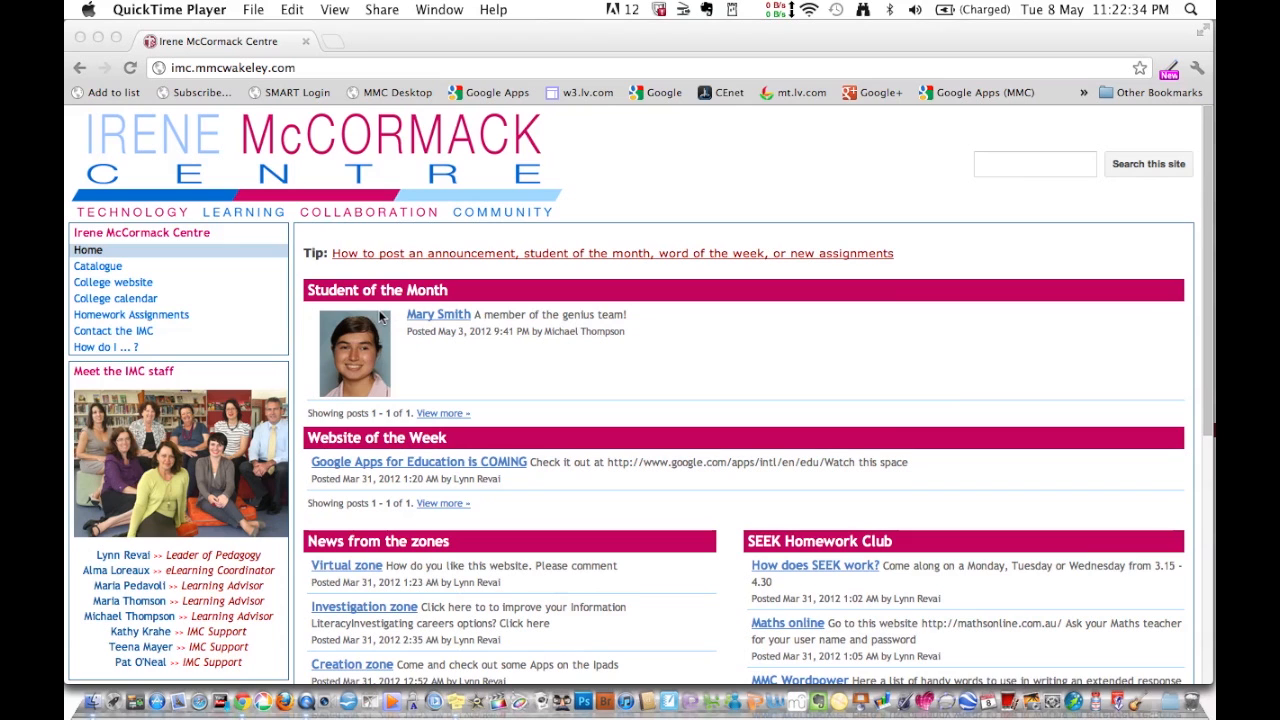
key(super+Tab)
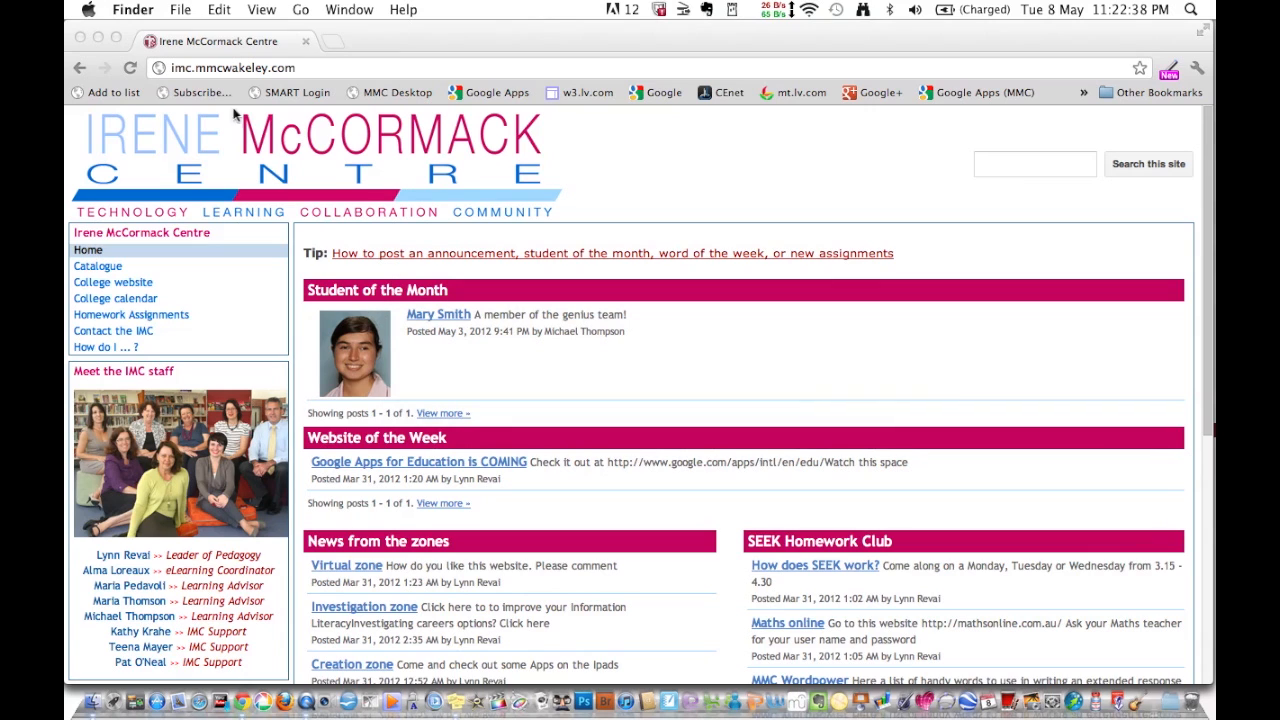
- Review the Sound pane's microphone input settings in System Preferences, then return to Show All
click(89, 10)
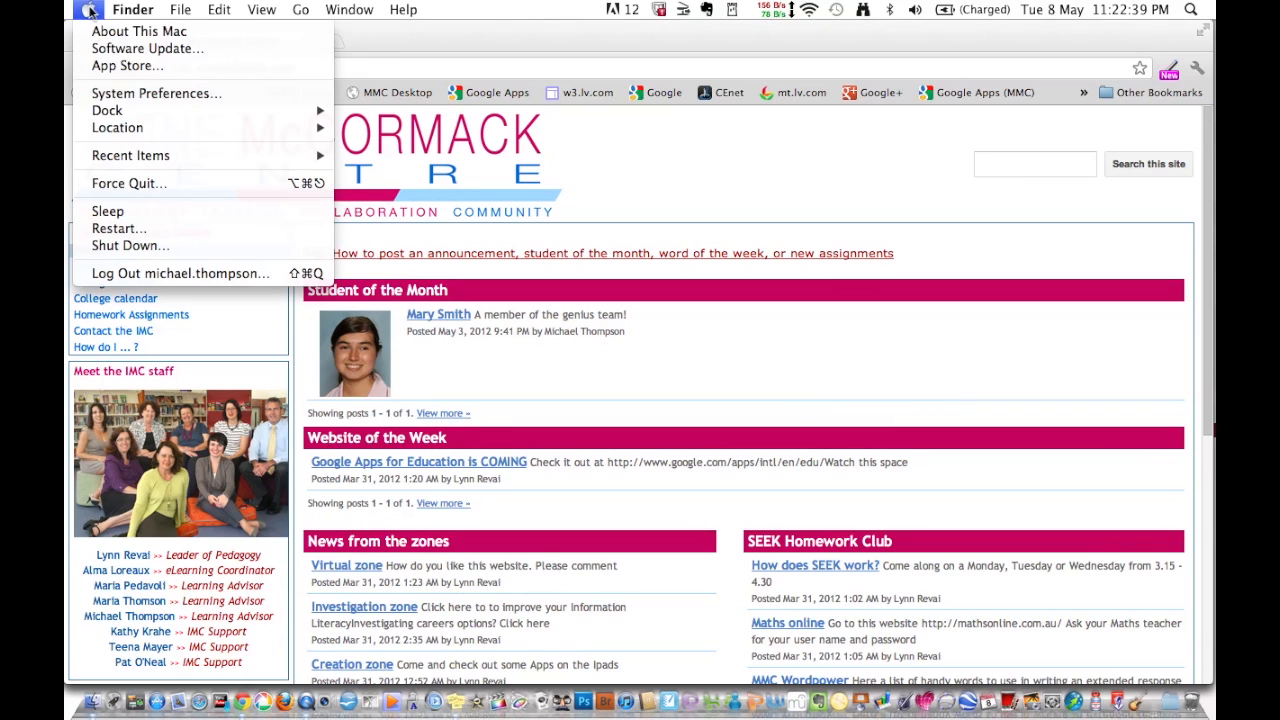
click(120, 94)
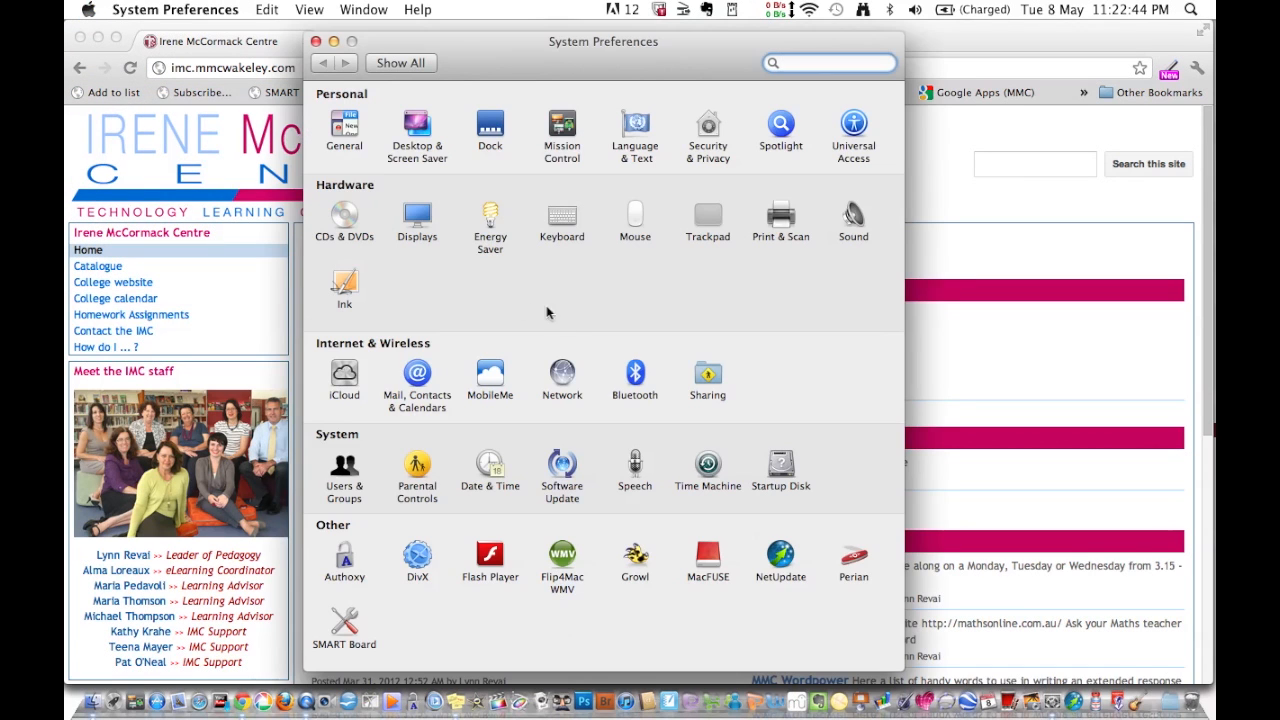
click(855, 218)
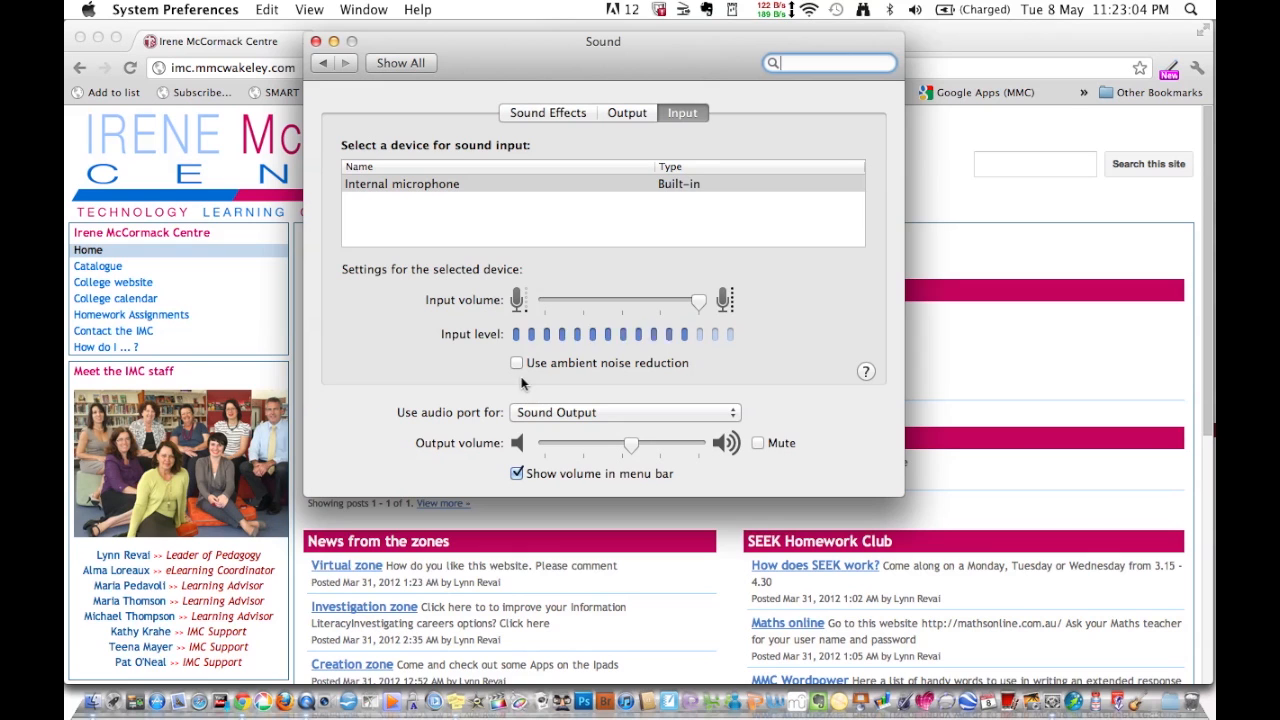
click(410, 63)
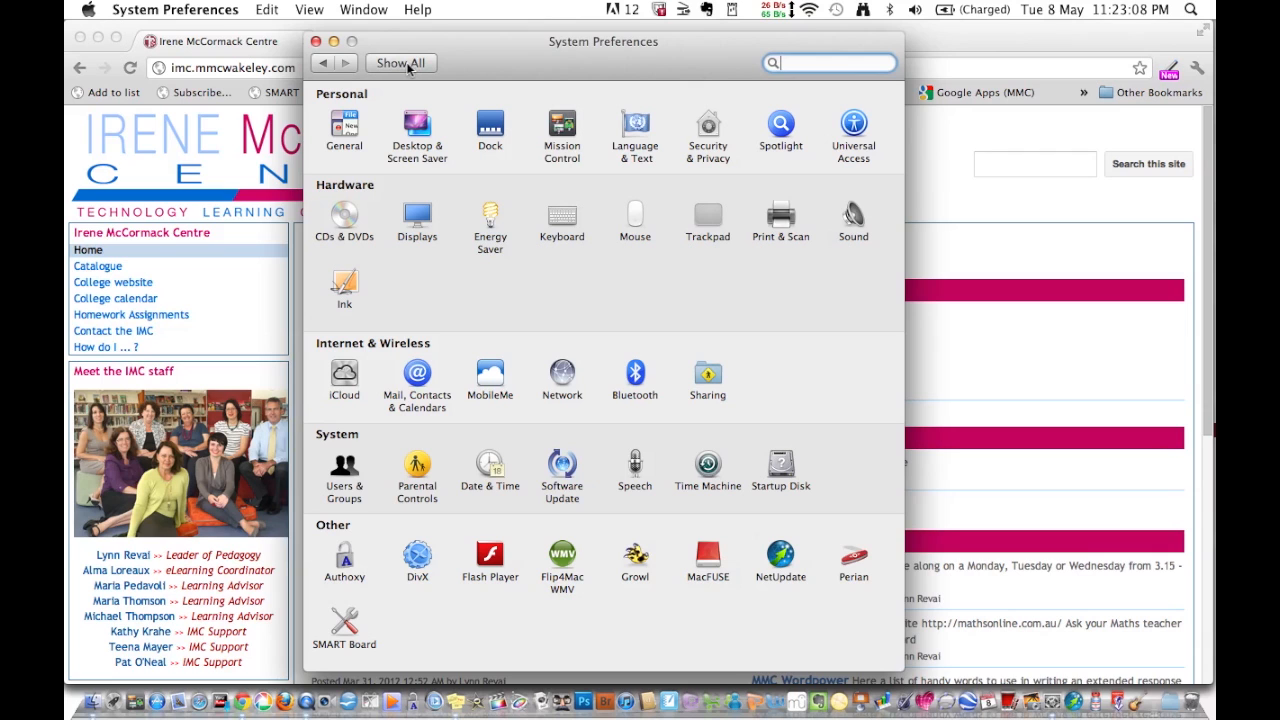
- Quit System Preferences so the Chrome page shows again, then launch an app from the Dock
key(super+q)
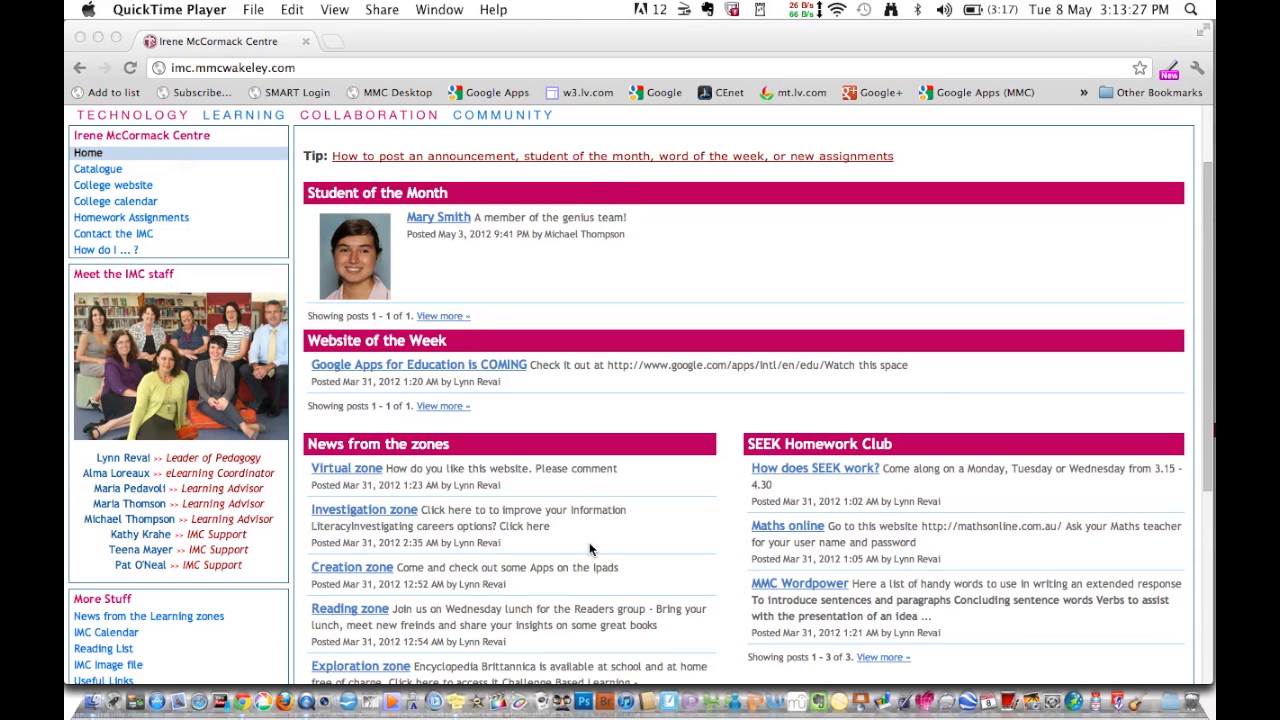
click(605, 680)
- Search Spotlight for 'gar' and launch GarageBand from the top hit
click(1189, 10)
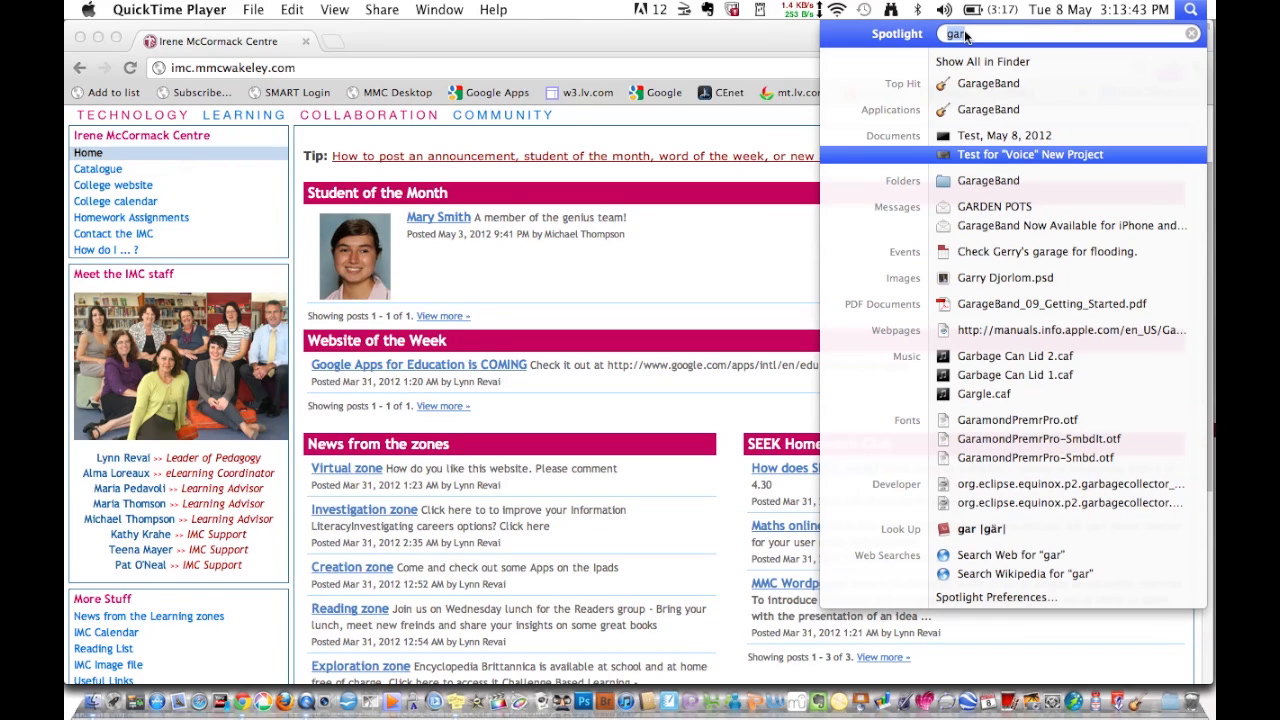
click(985, 83)
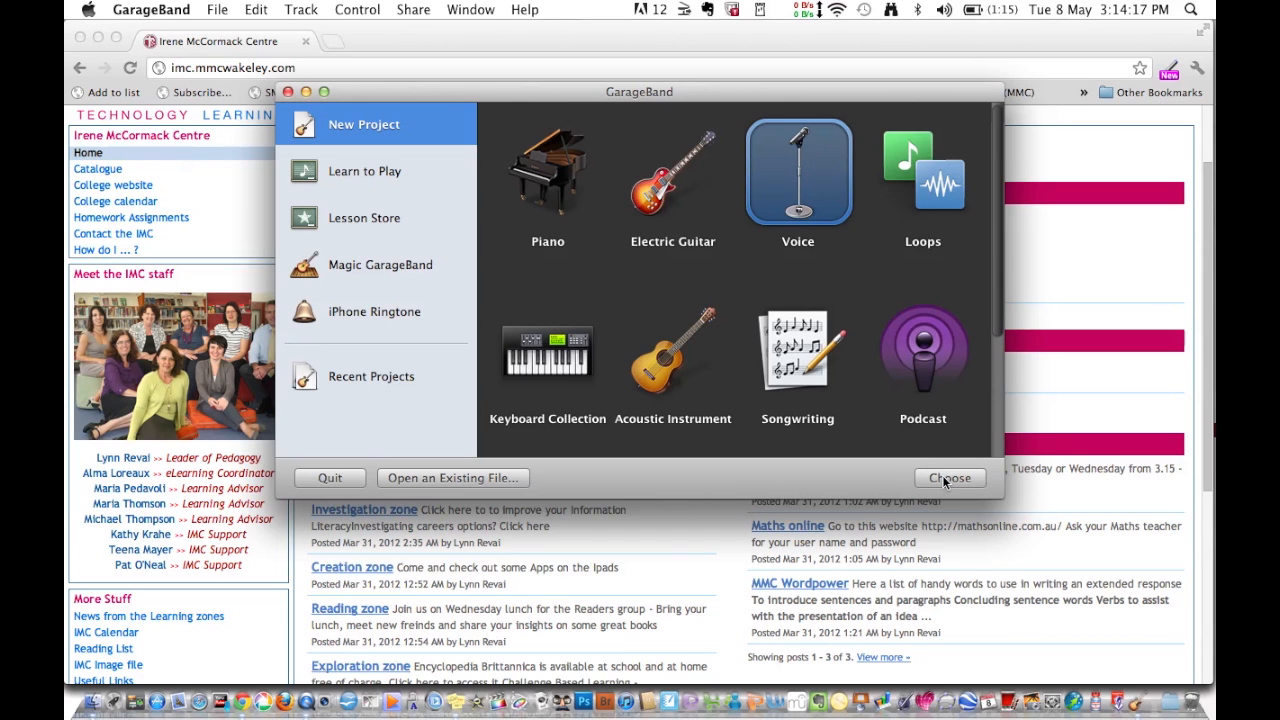
- Choose the Voice template and enter 'Test' as the project name
click(944, 479)
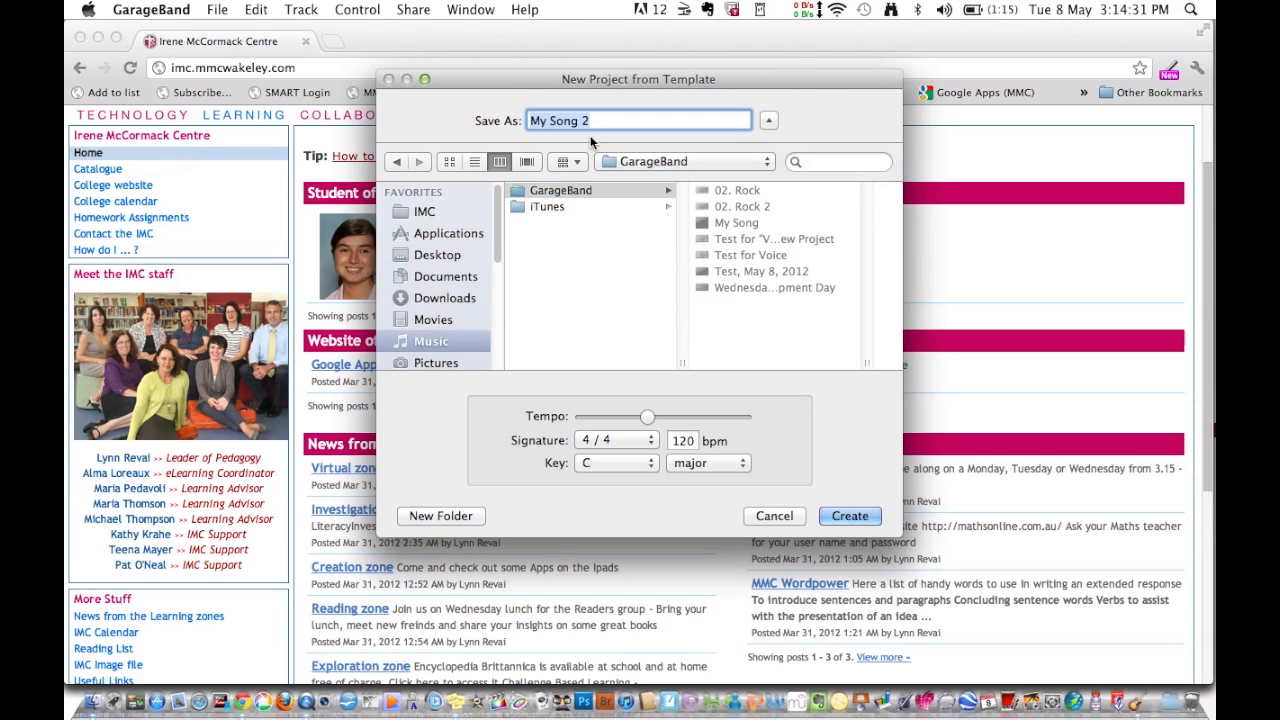
text(Test)
- Create the Test project, then select the Female Basic and Male Basic tracks
click(845, 516)
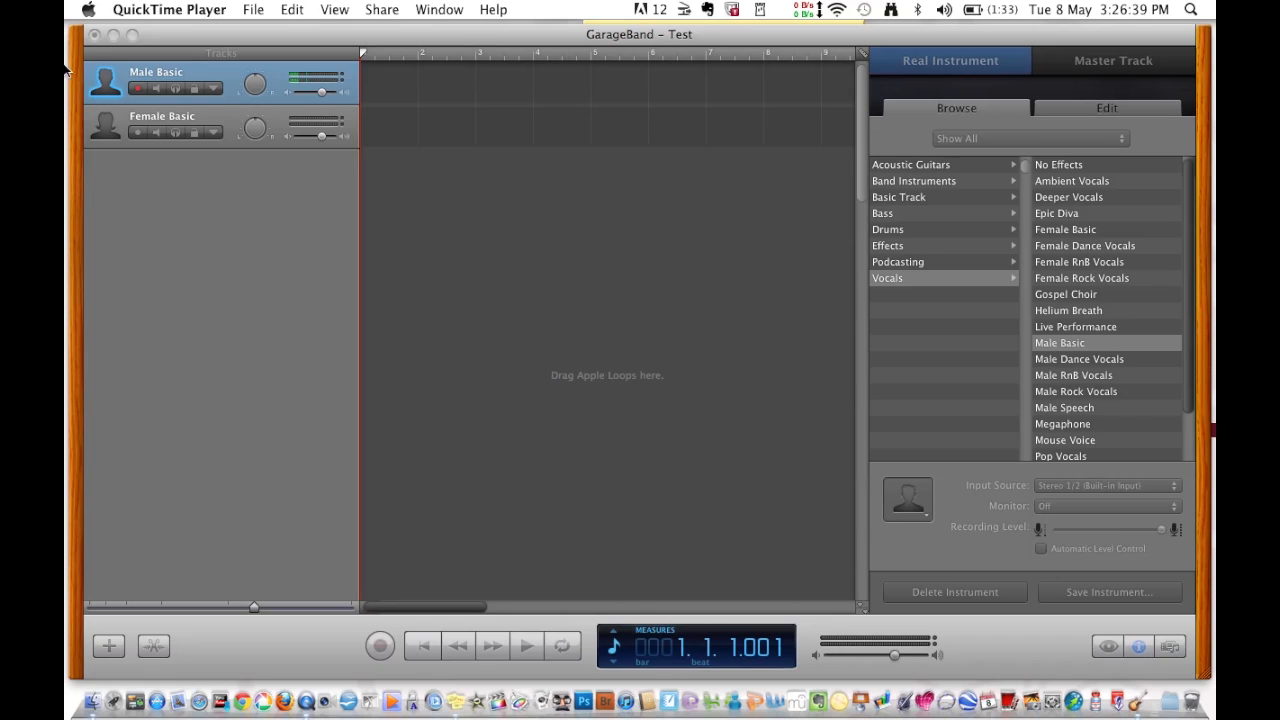
click(216, 116)
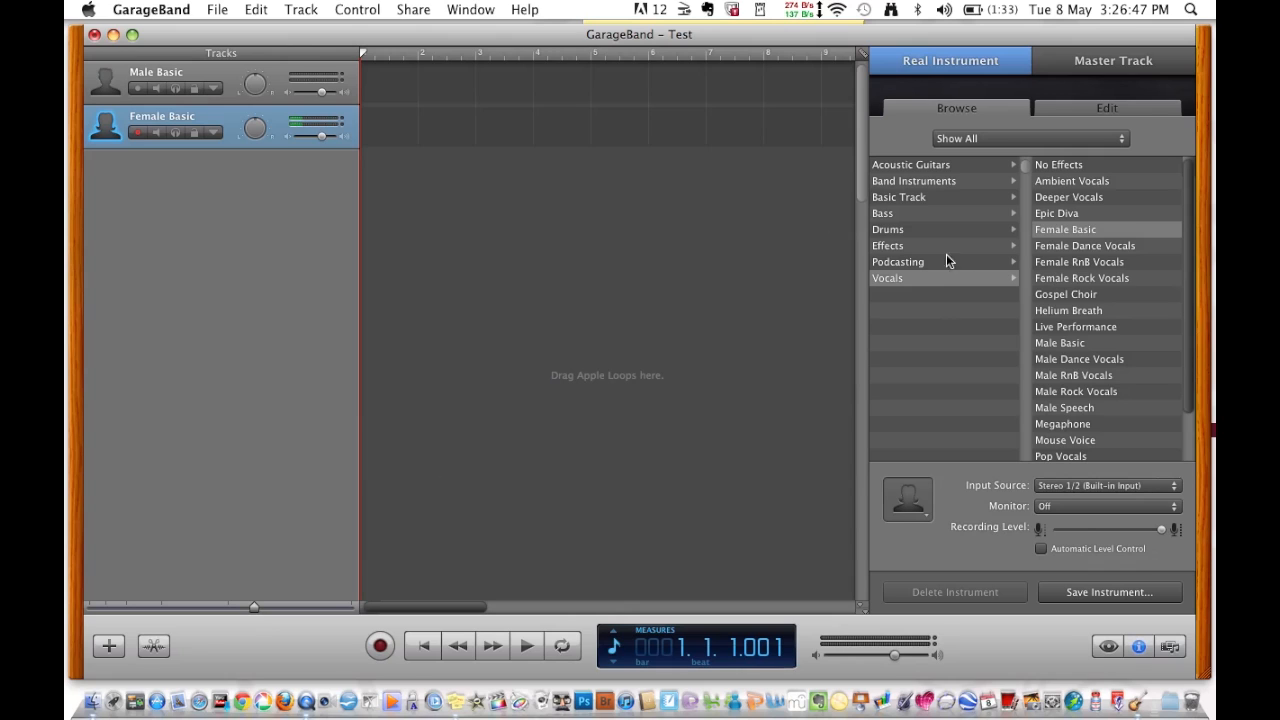
click(223, 89)
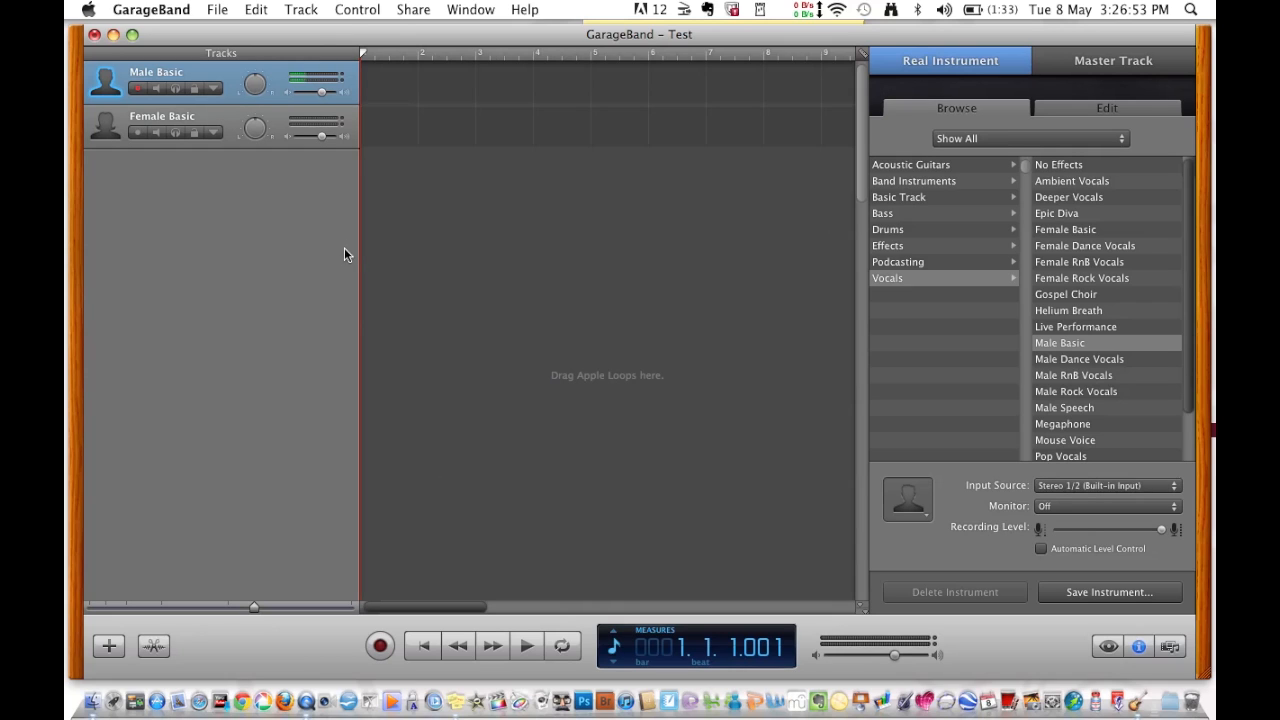
- Record a vocal take on the Male Basic track, stopping near bar 9
click(380, 648)
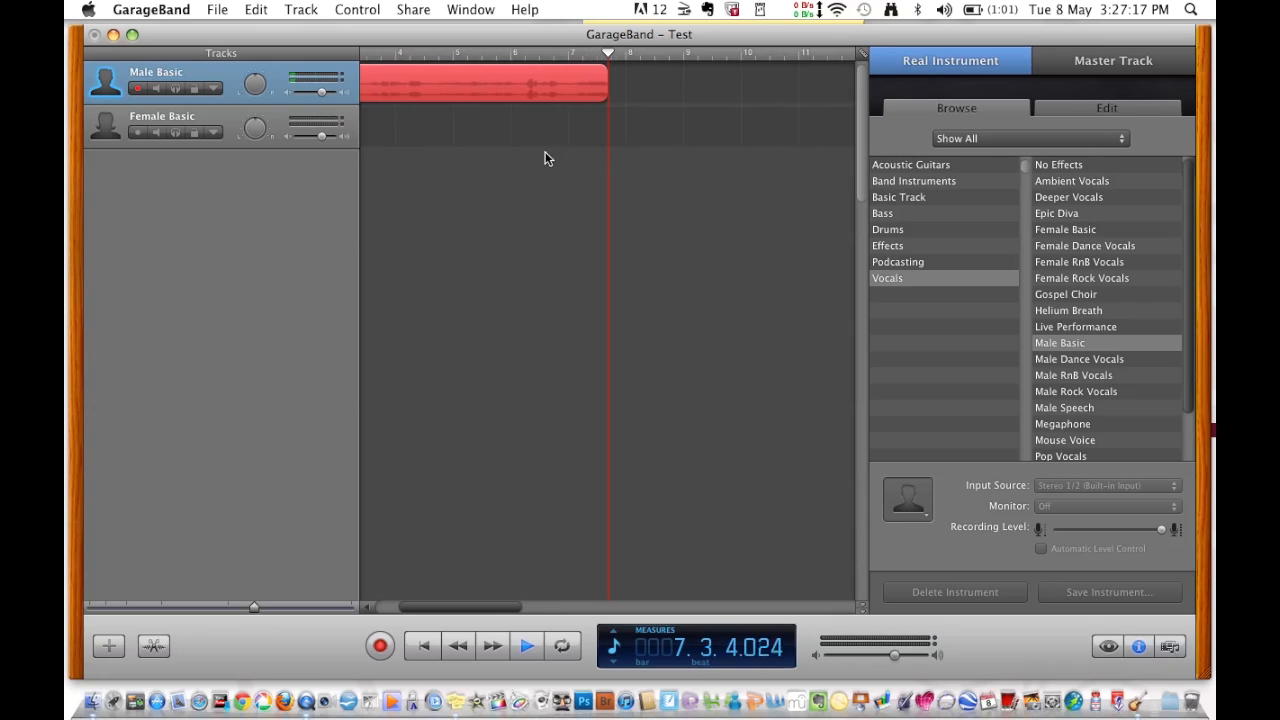
click(381, 647)
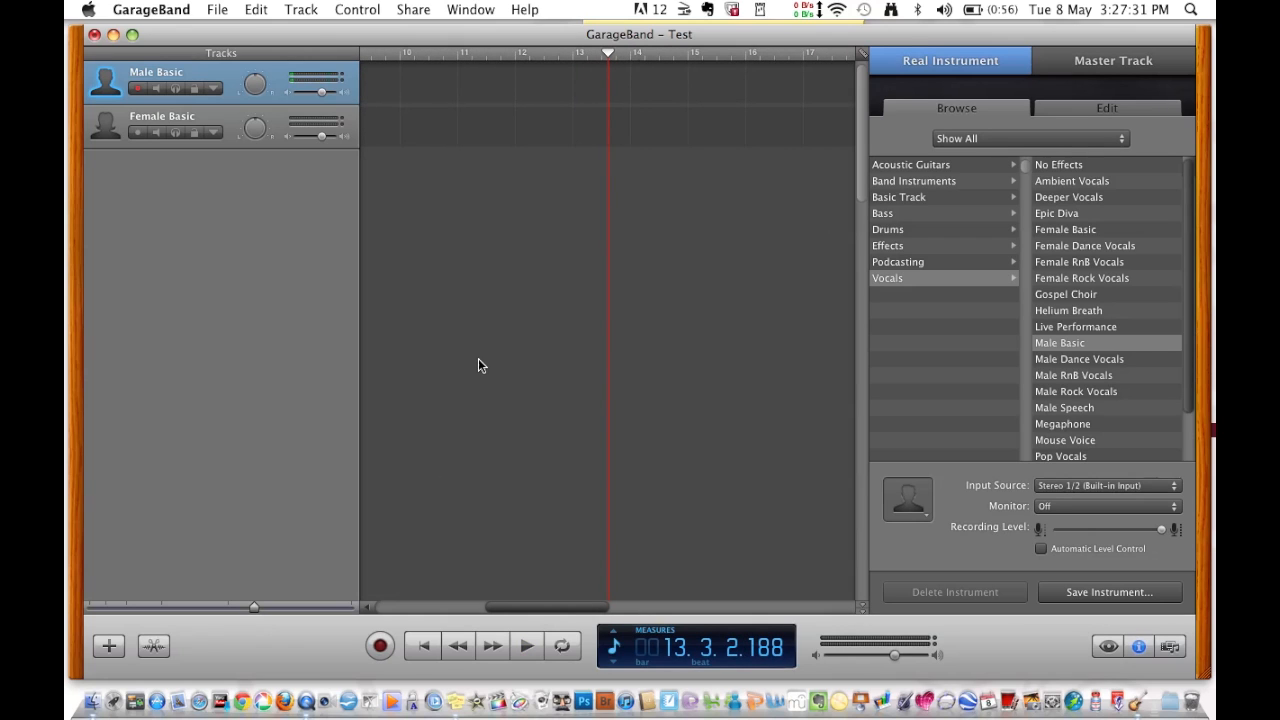
- Scrub the playhead to around bar 7, then bring it back to the song start
click(424, 647)
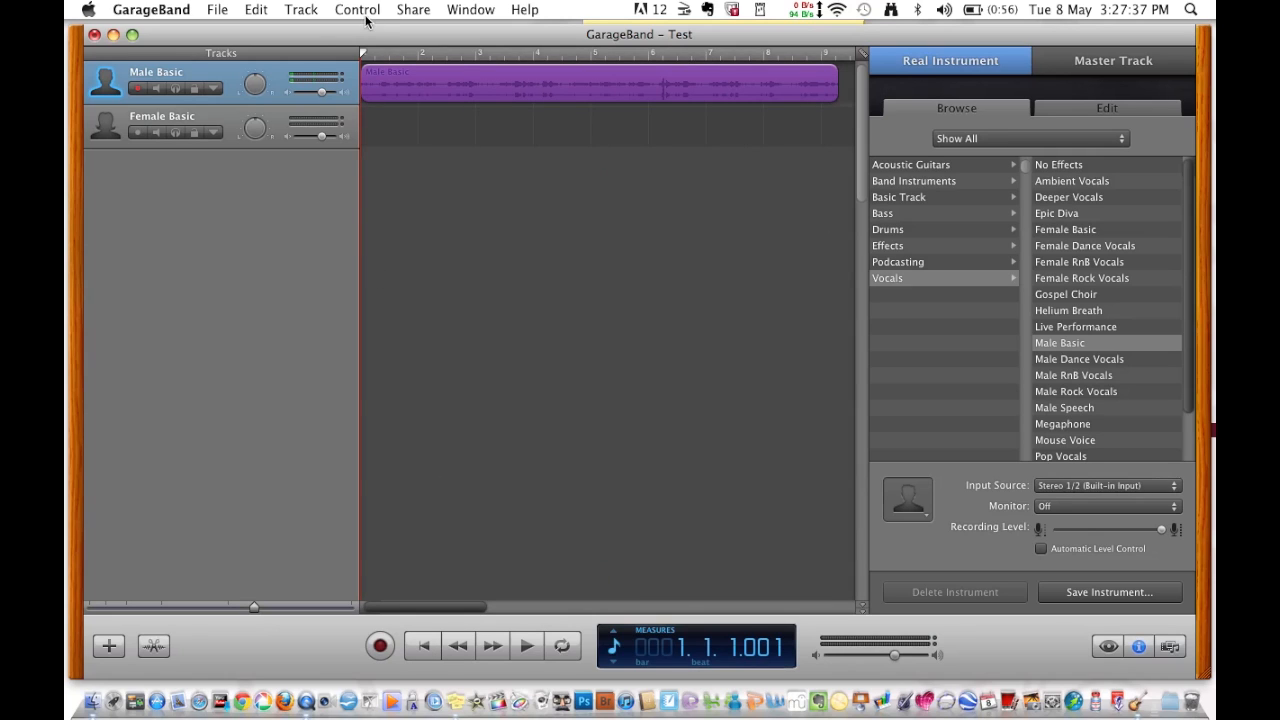
drag(366, 57, 739, 80)
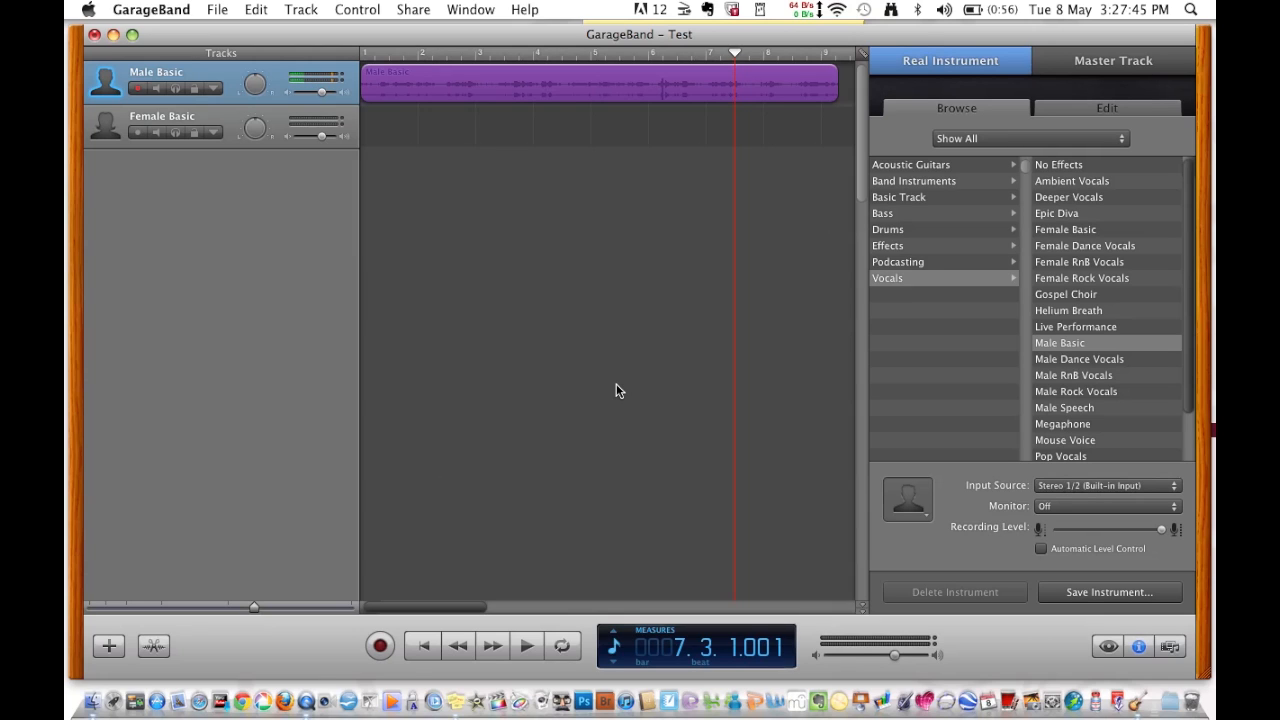
key(Return)
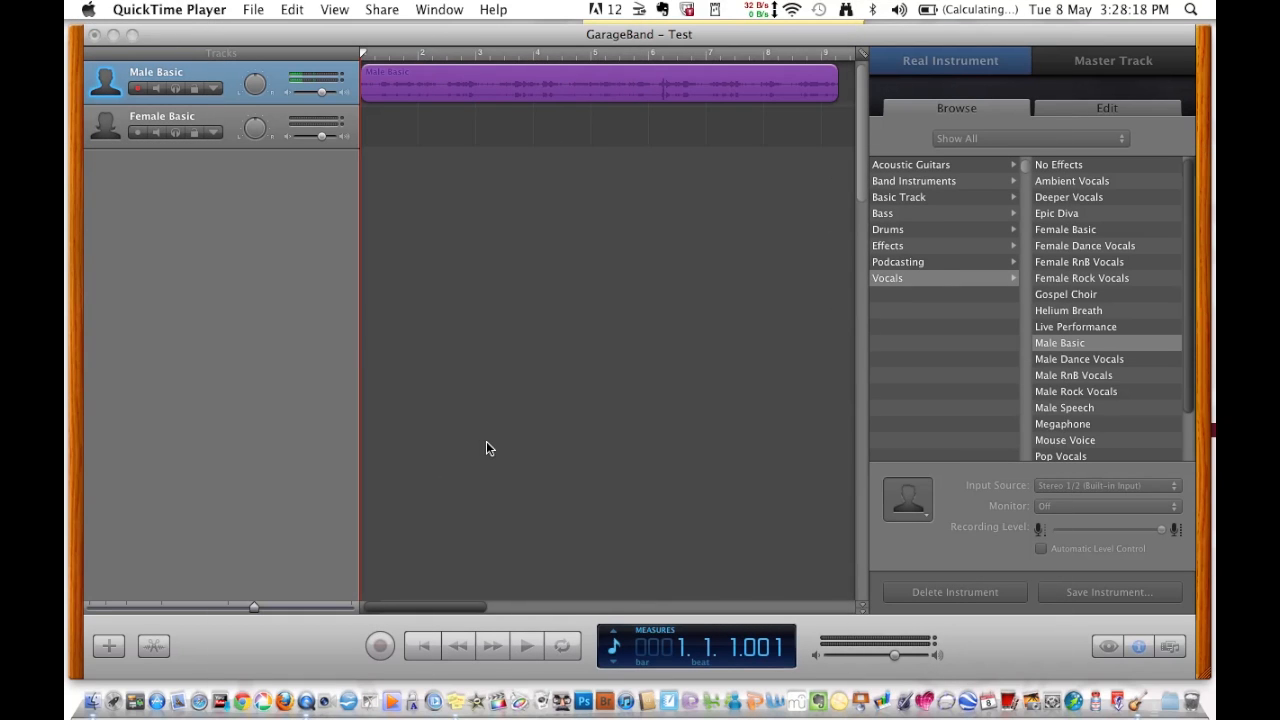
click(381, 371)
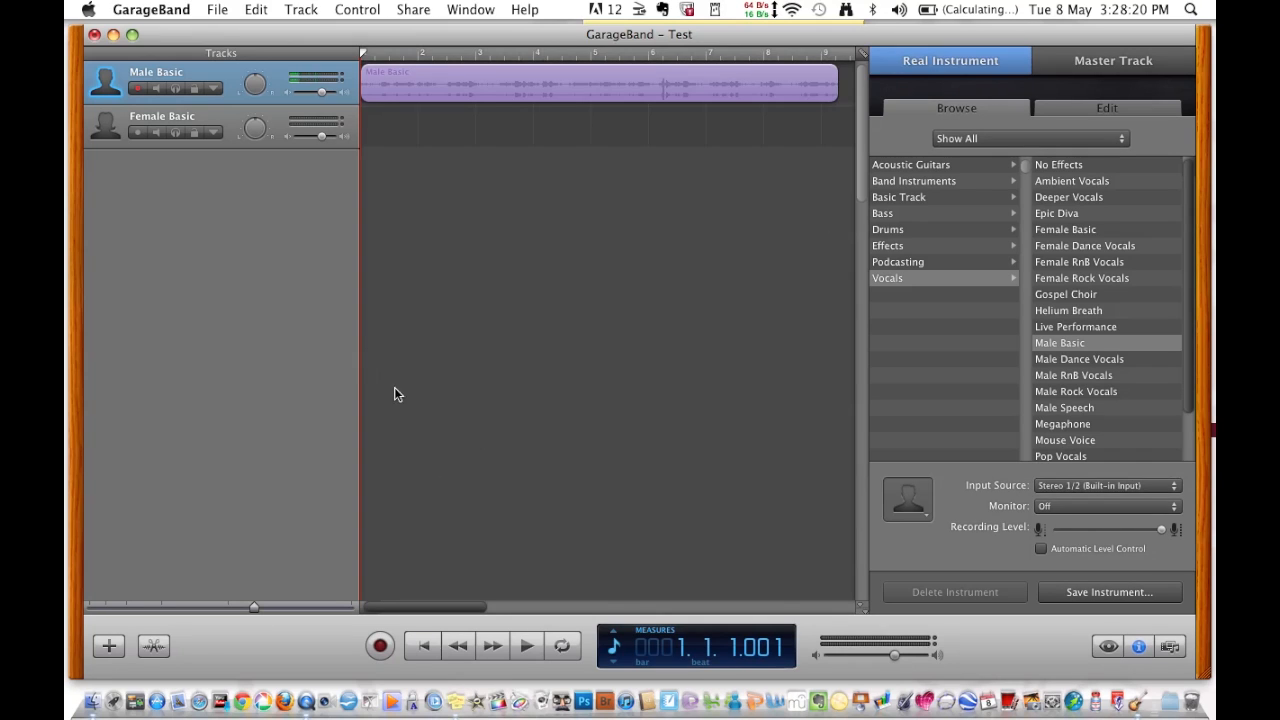
- Play the vocal take from the start and from bar 5, then return to the beginning
click(527, 648)
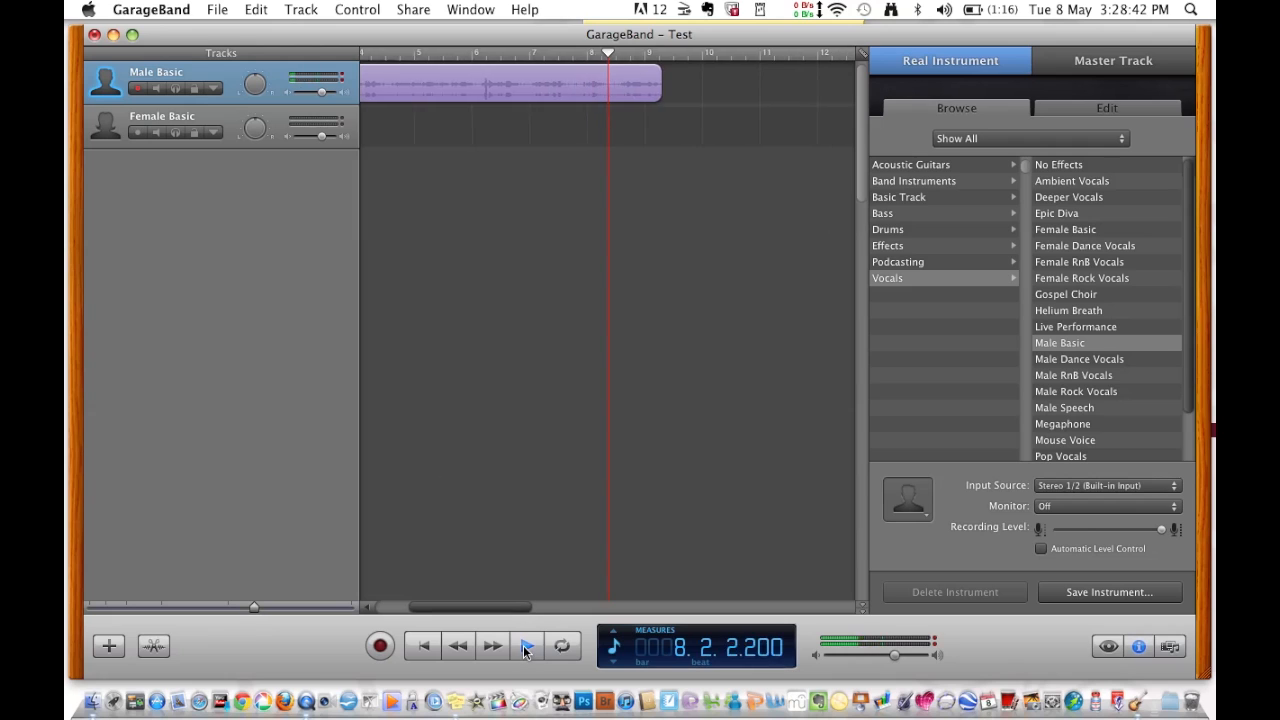
click(523, 644)
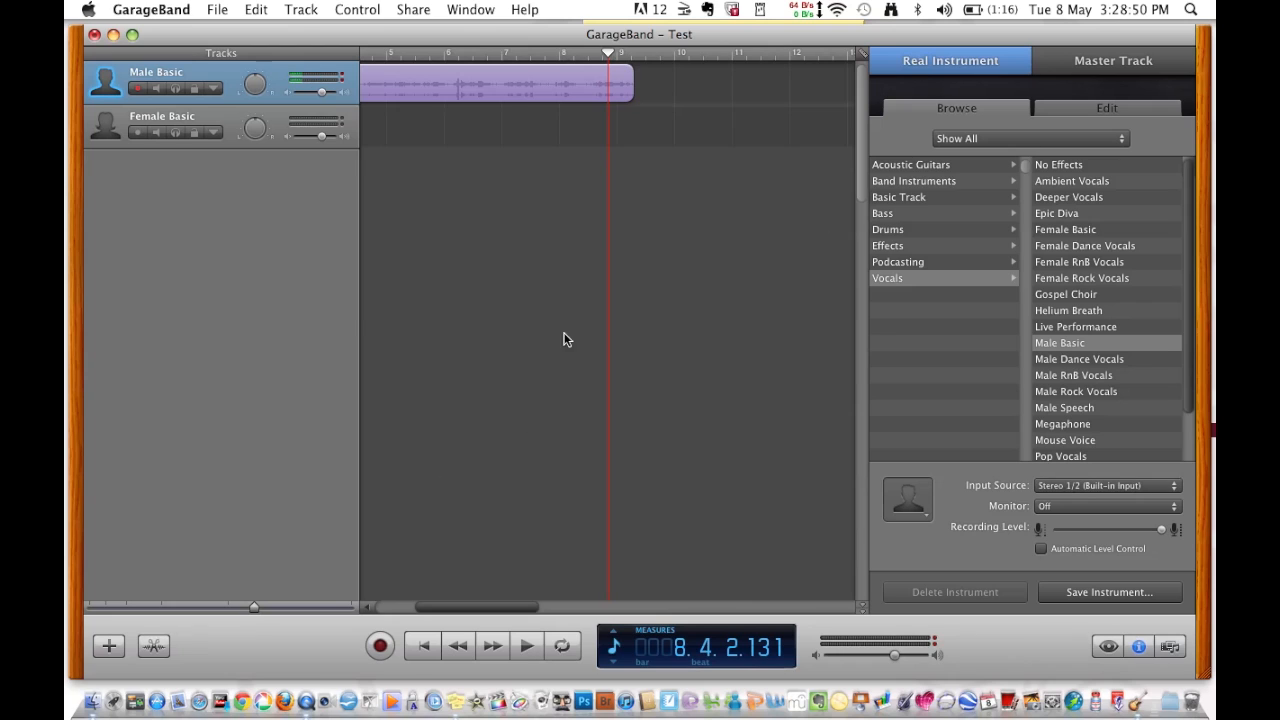
drag(607, 52, 422, 70)
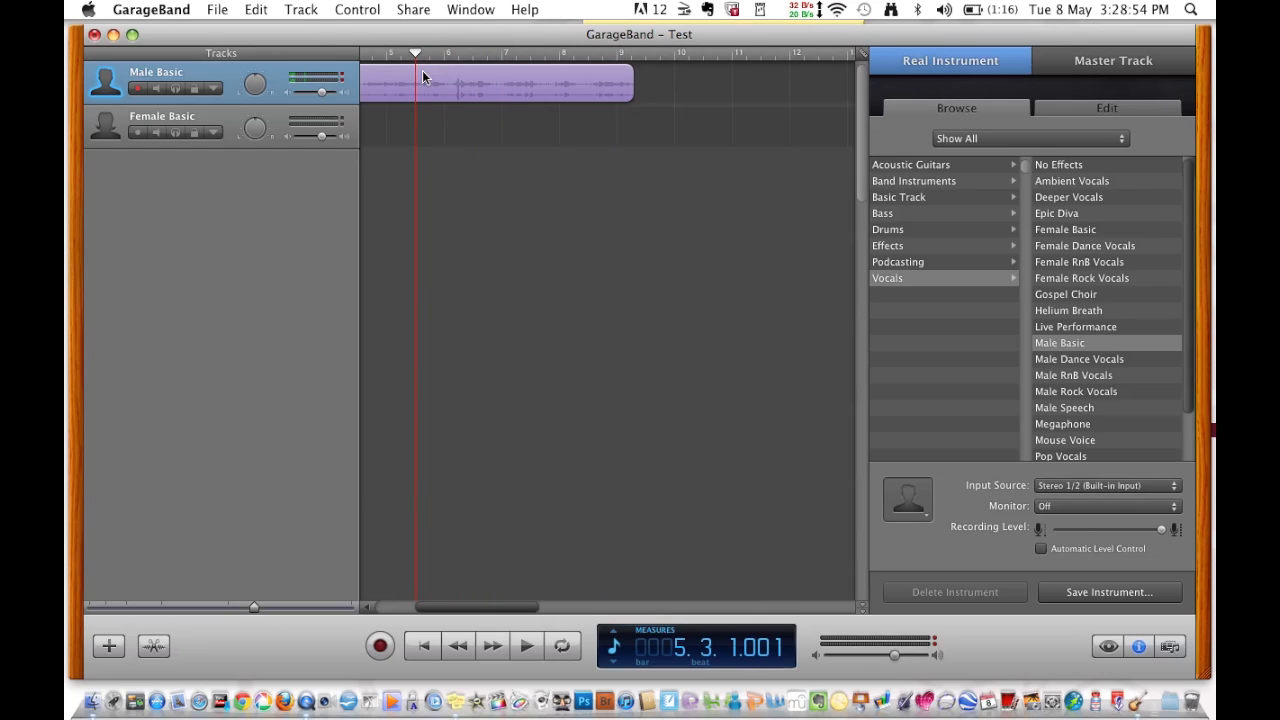
key(space)
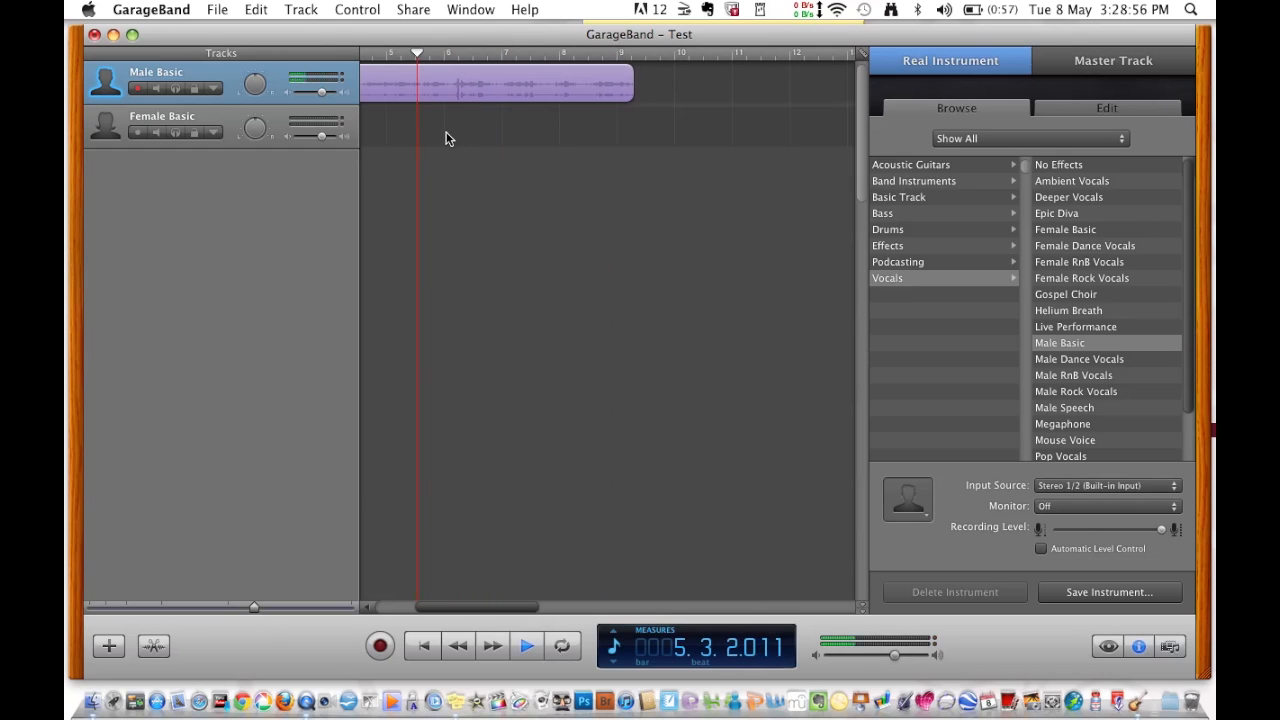
key(space)
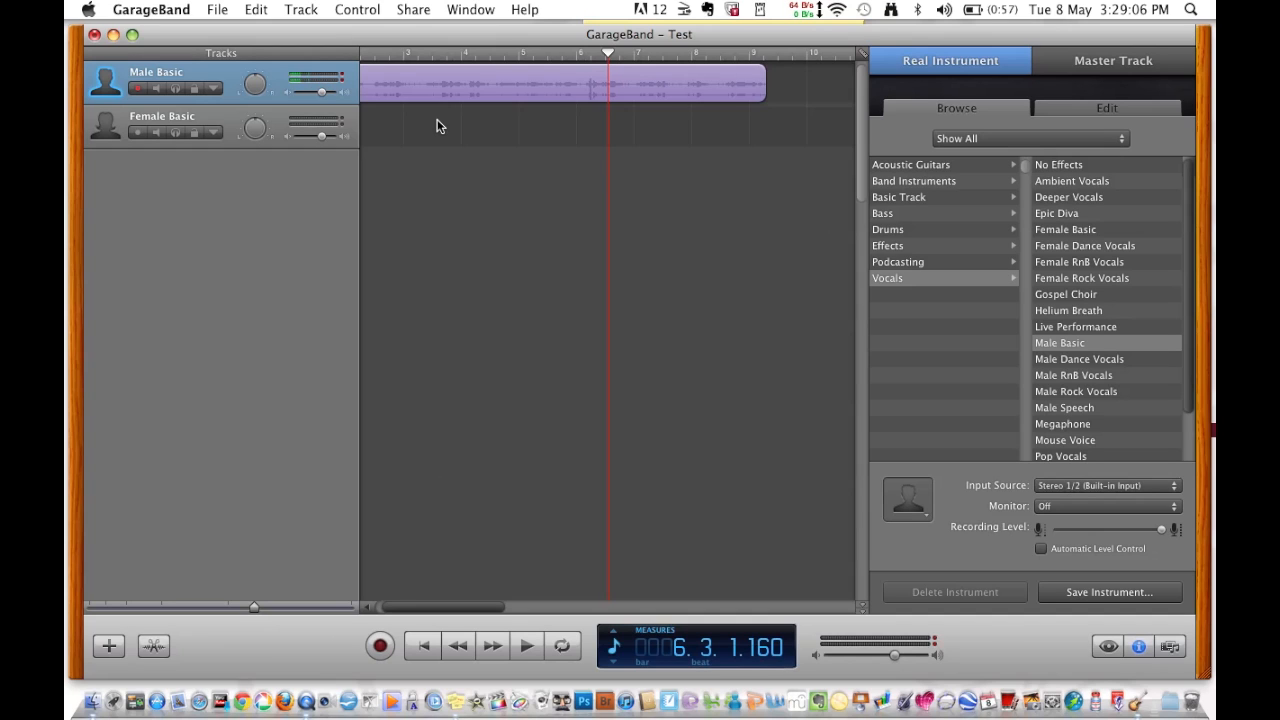
key(Return)
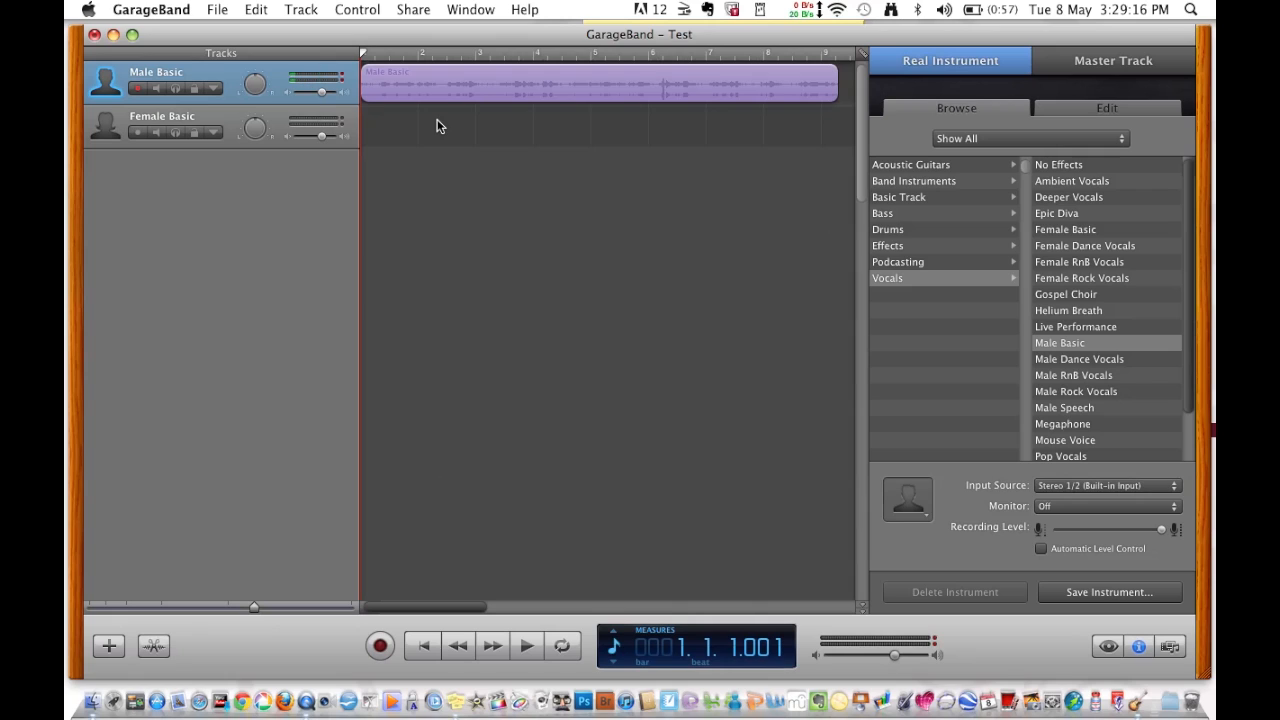
- Delete the Female Basic track using Track > Delete Track
click(229, 122)
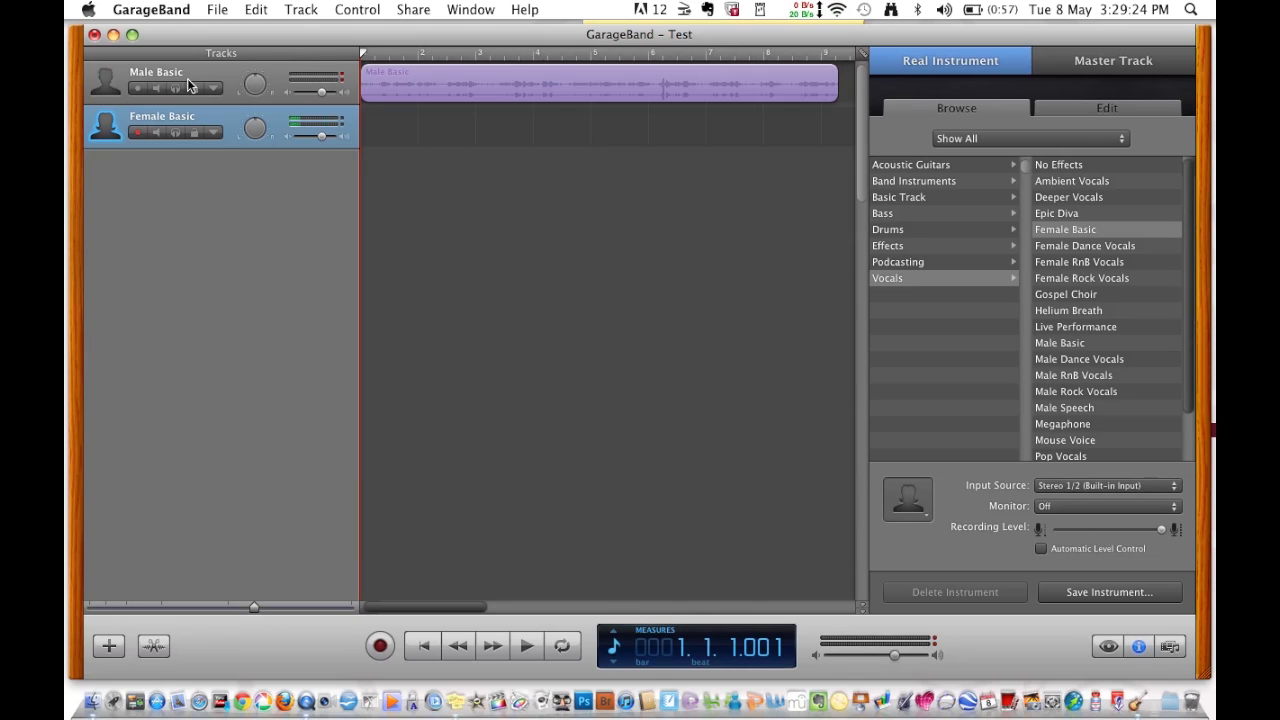
click(301, 10)
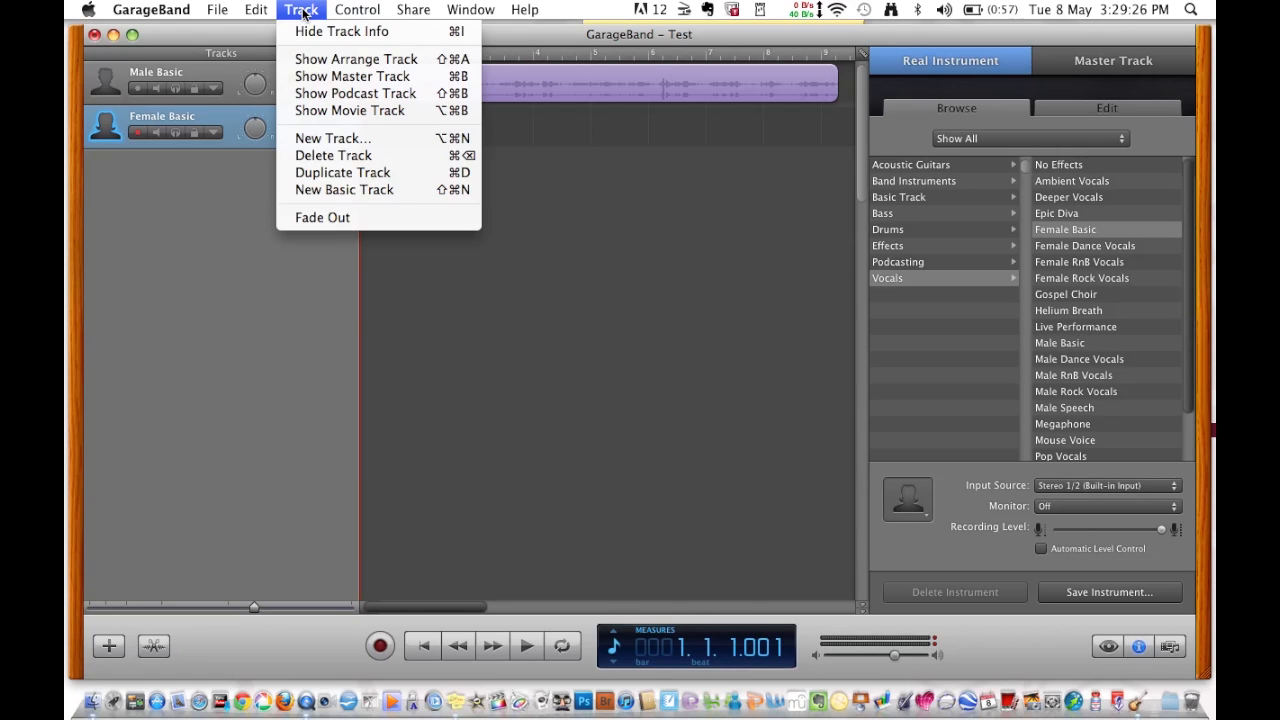
click(312, 155)
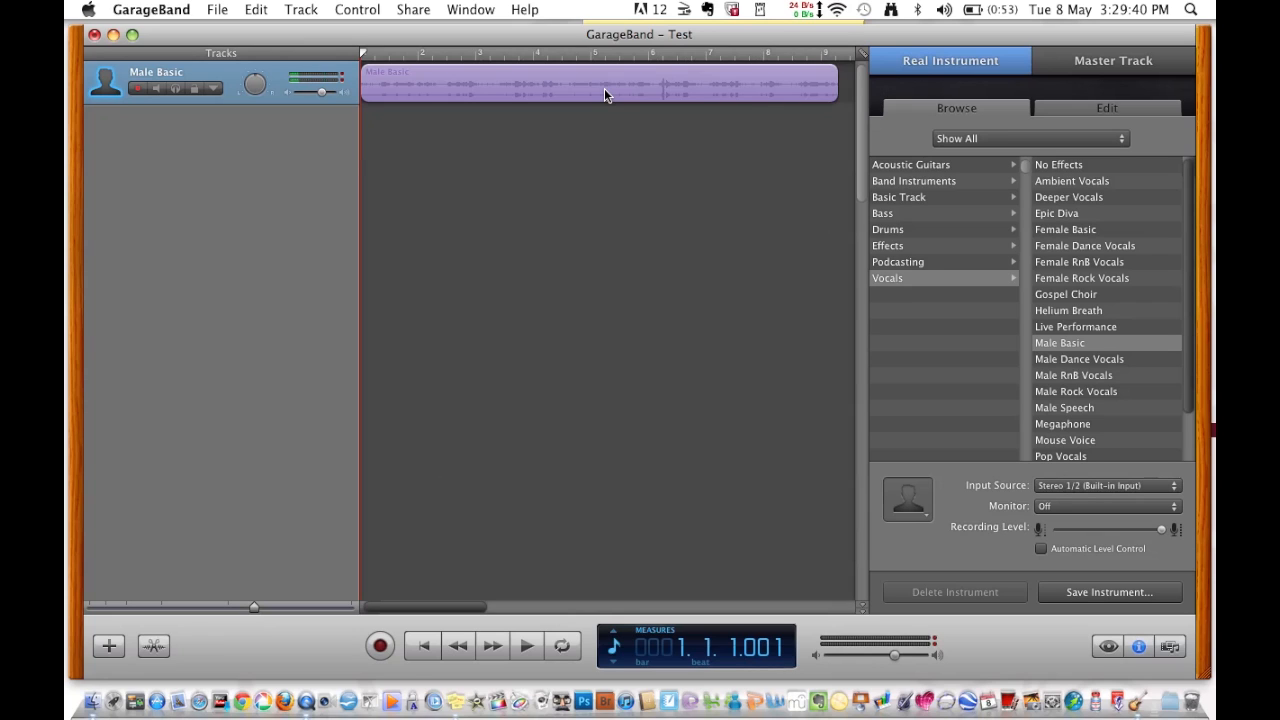
- Add a new Real Instrument track using the Vocals > Male Basic preset
click(305, 11)
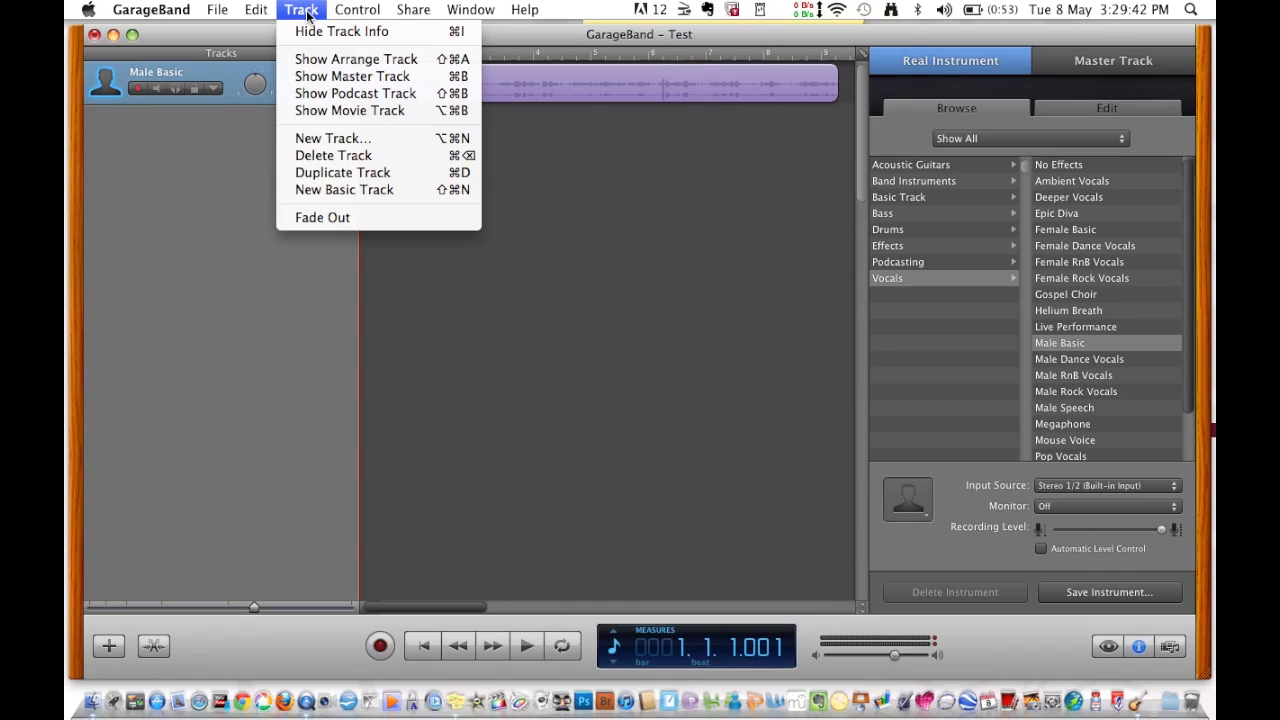
click(320, 139)
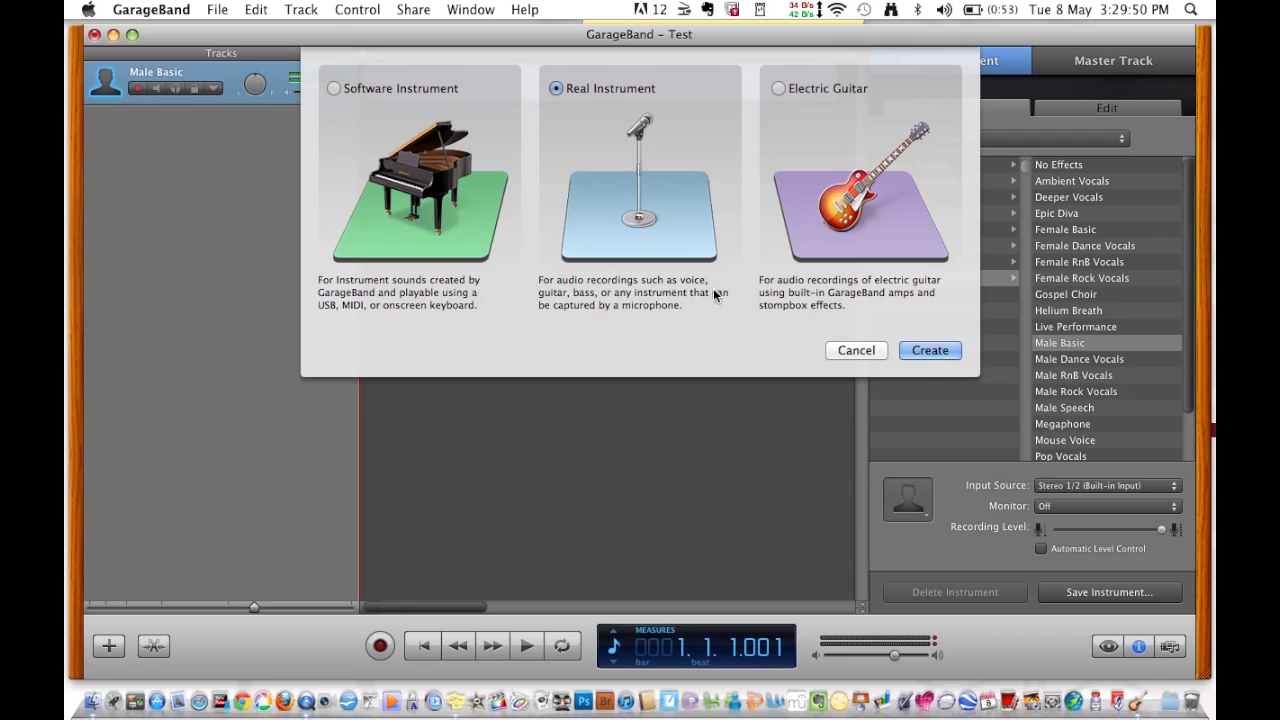
click(930, 350)
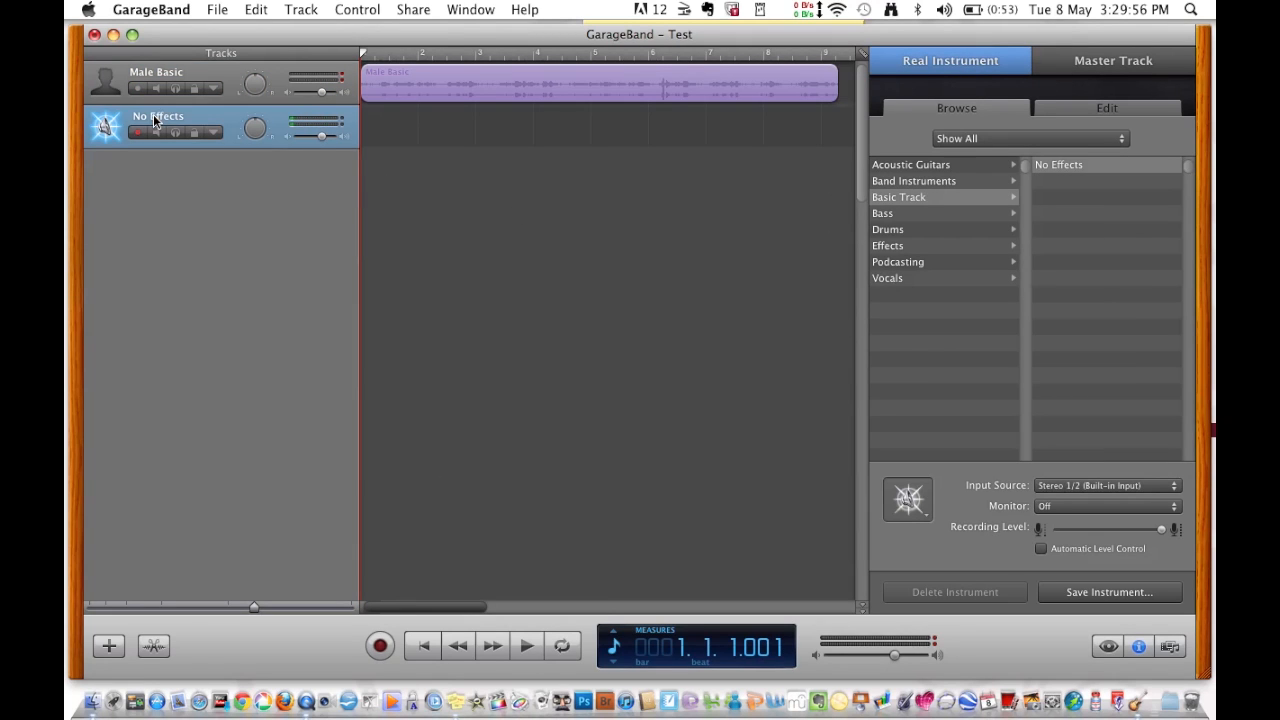
click(880, 280)
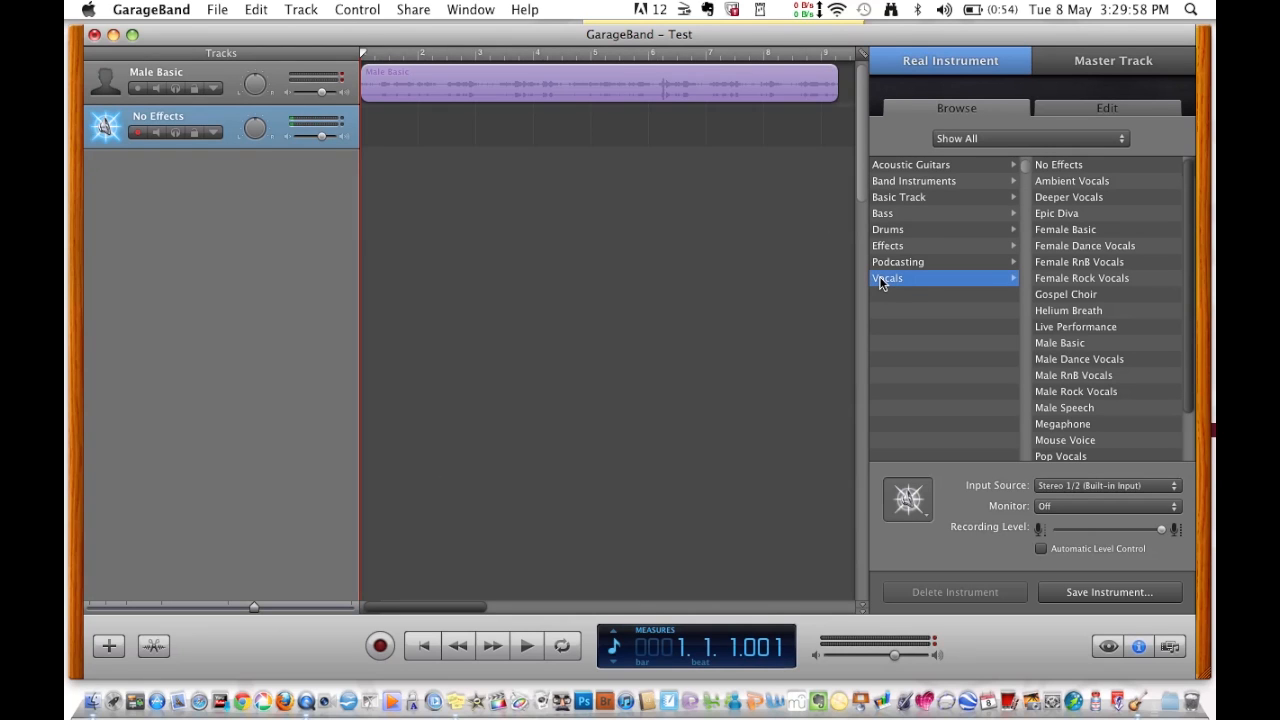
click(1068, 343)
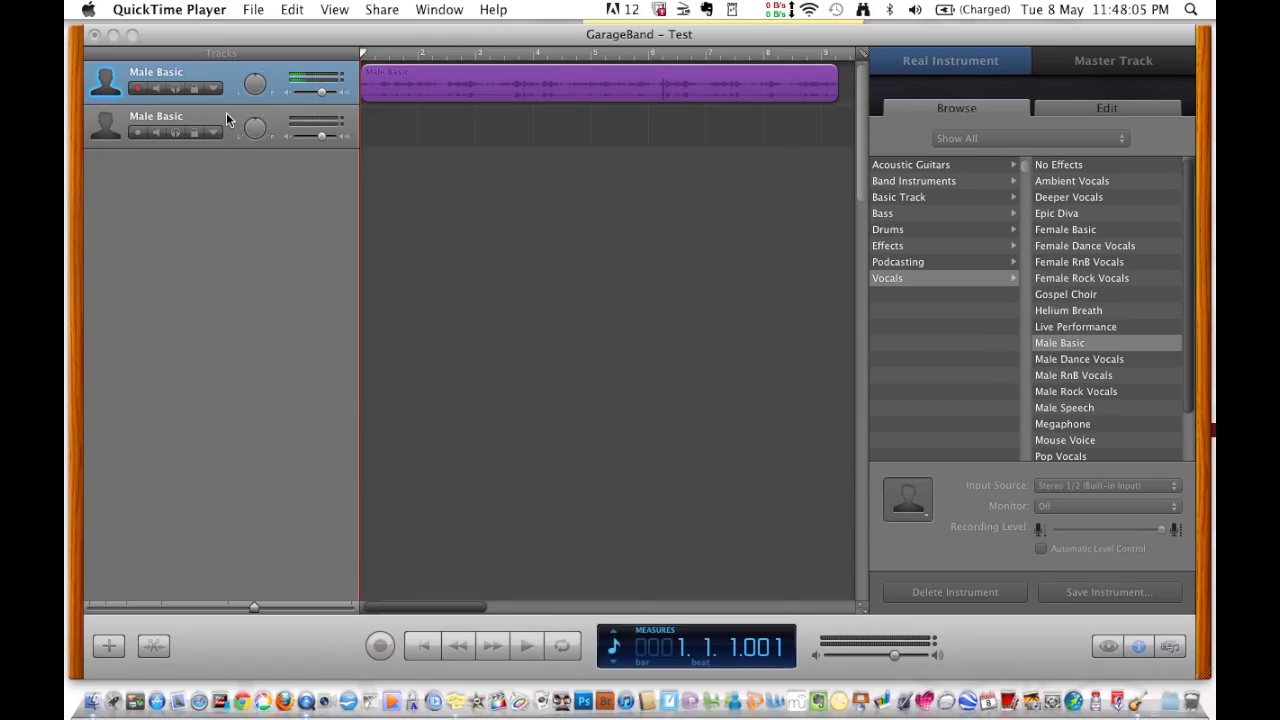
- Mute the first Male Basic track and start recording on the second Male Basic track
click(226, 119)
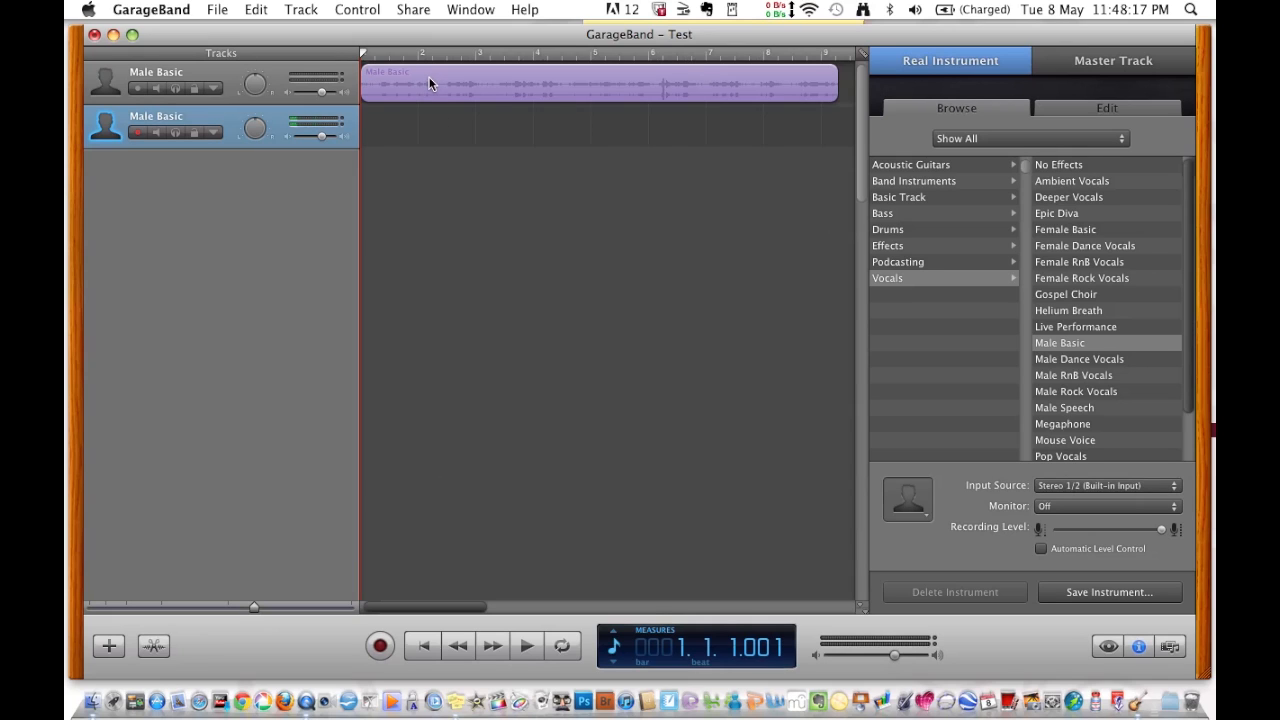
click(228, 76)
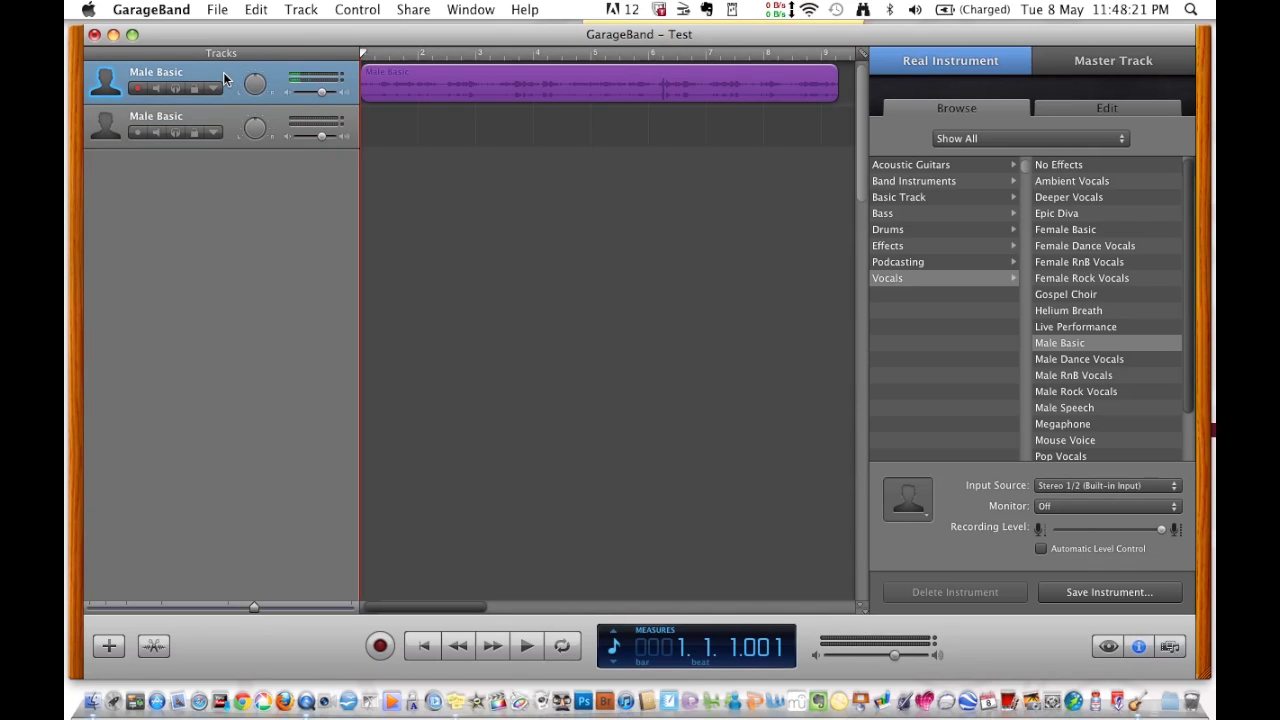
click(156, 89)
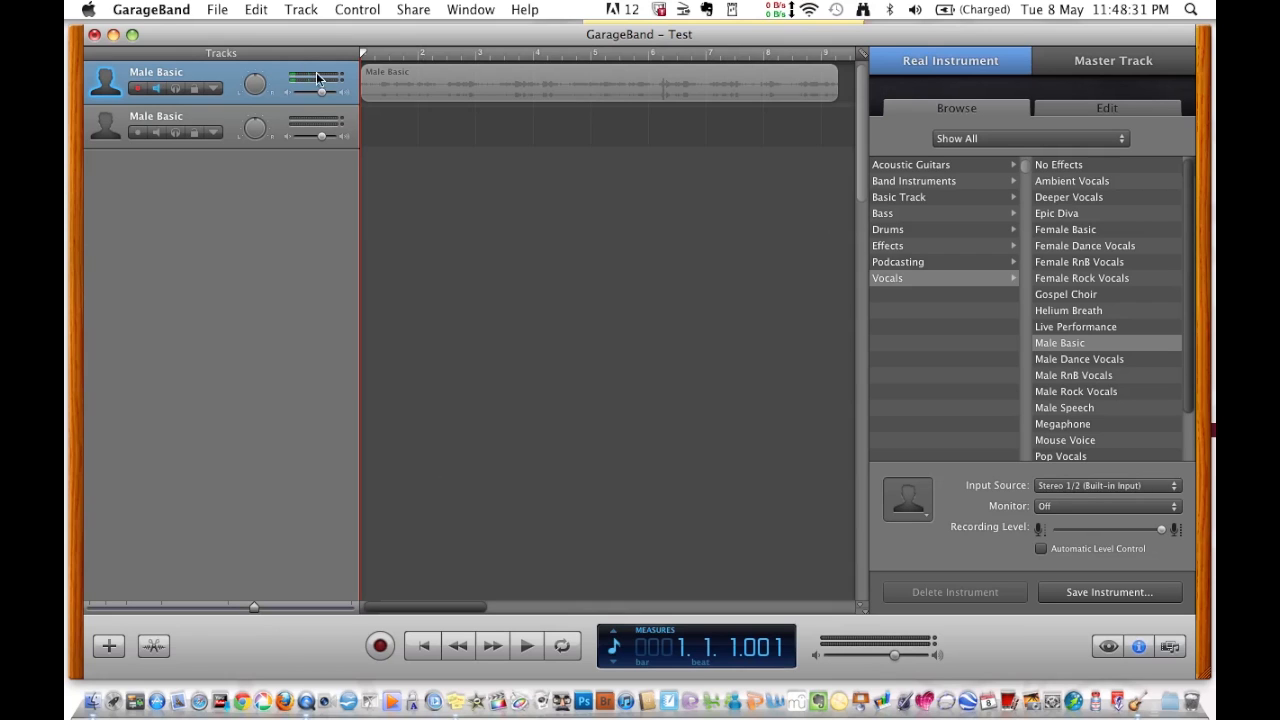
click(230, 120)
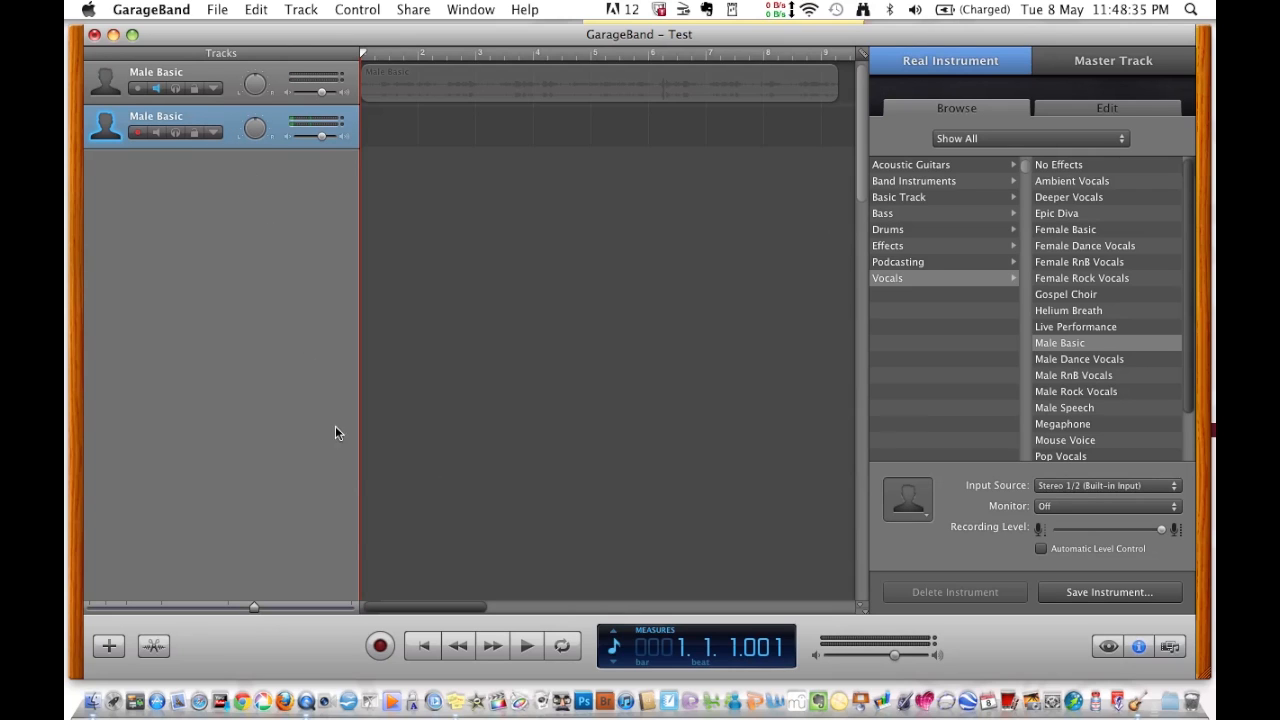
click(380, 646)
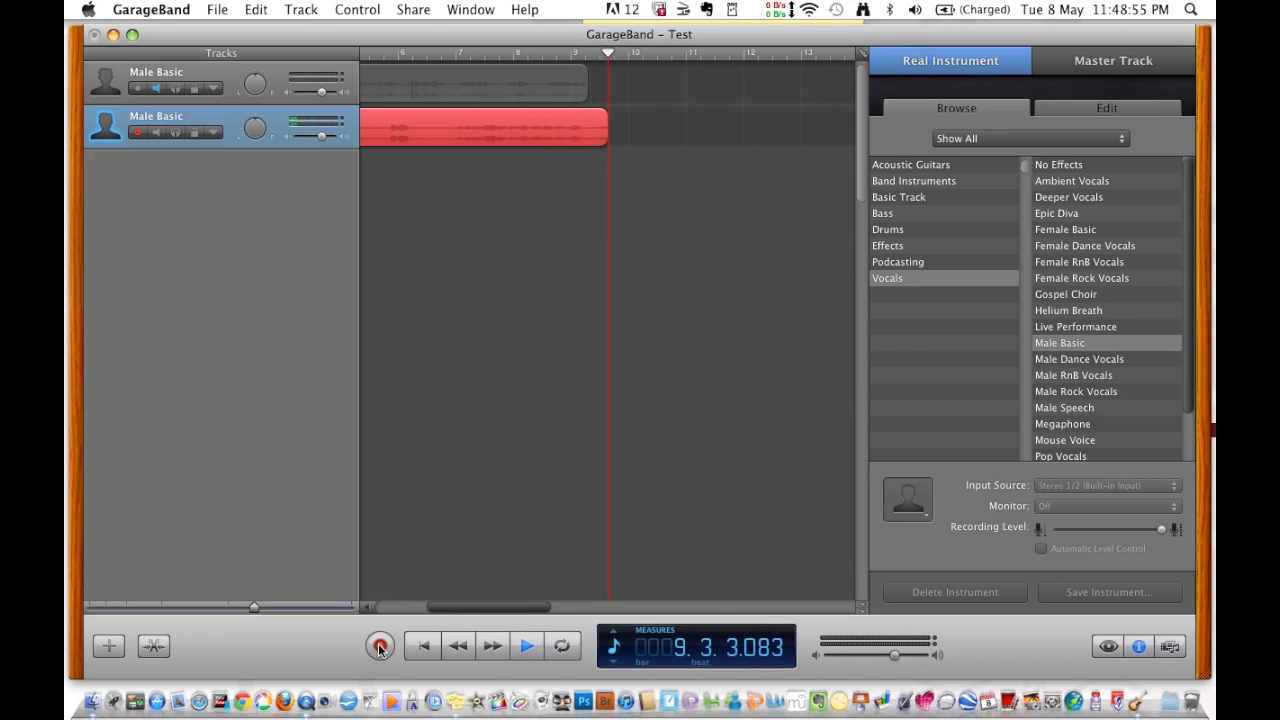
- Stop recording the new vocal take, stop playback, and return the playhead to the song start
click(380, 647)
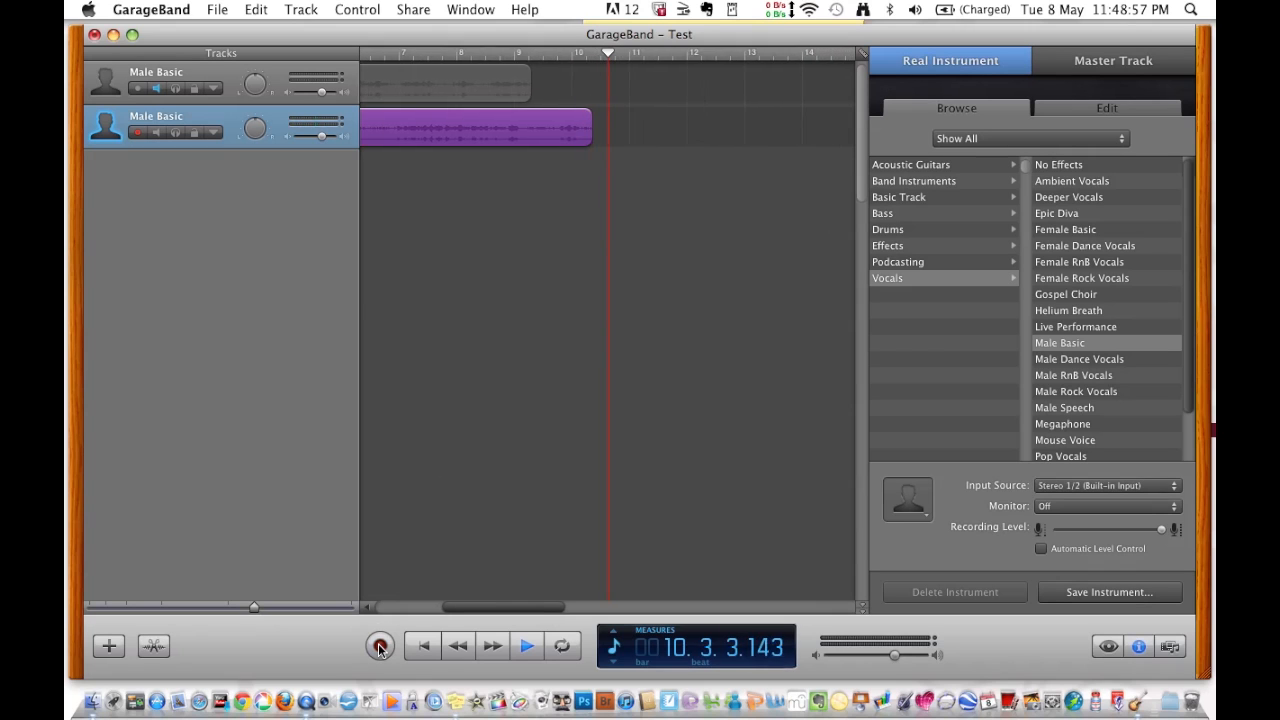
key(space)
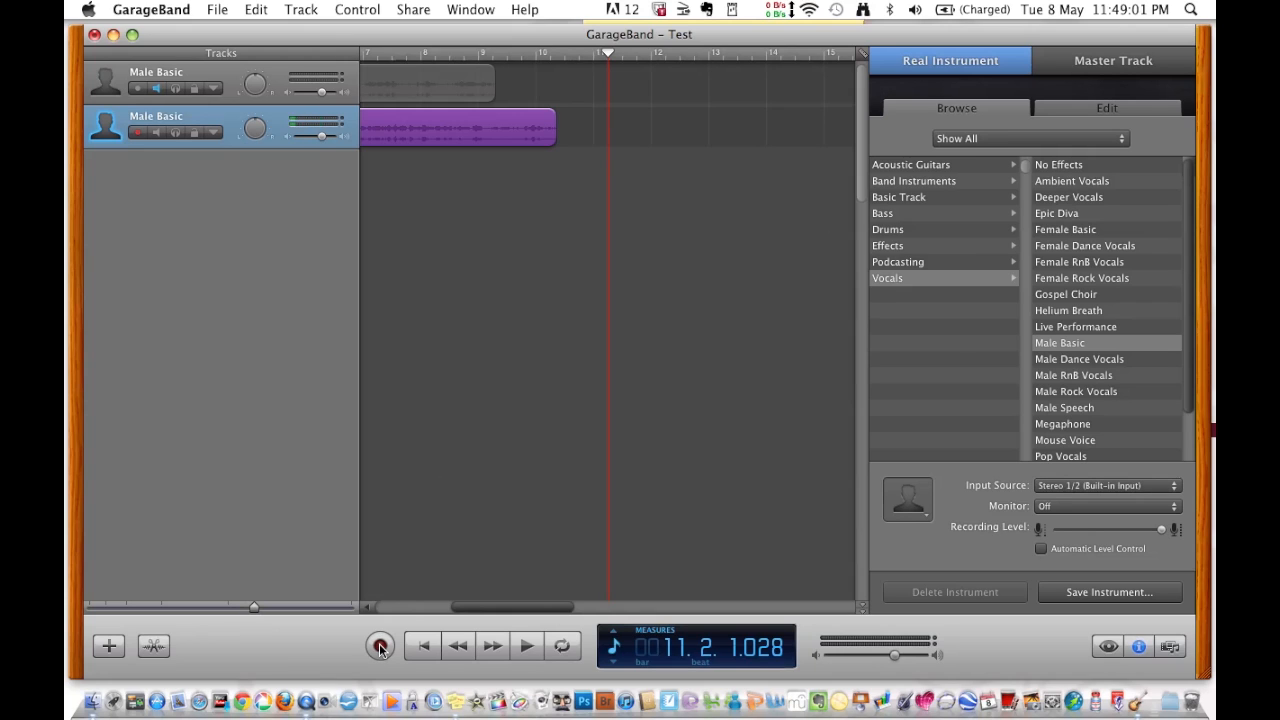
key(Return)
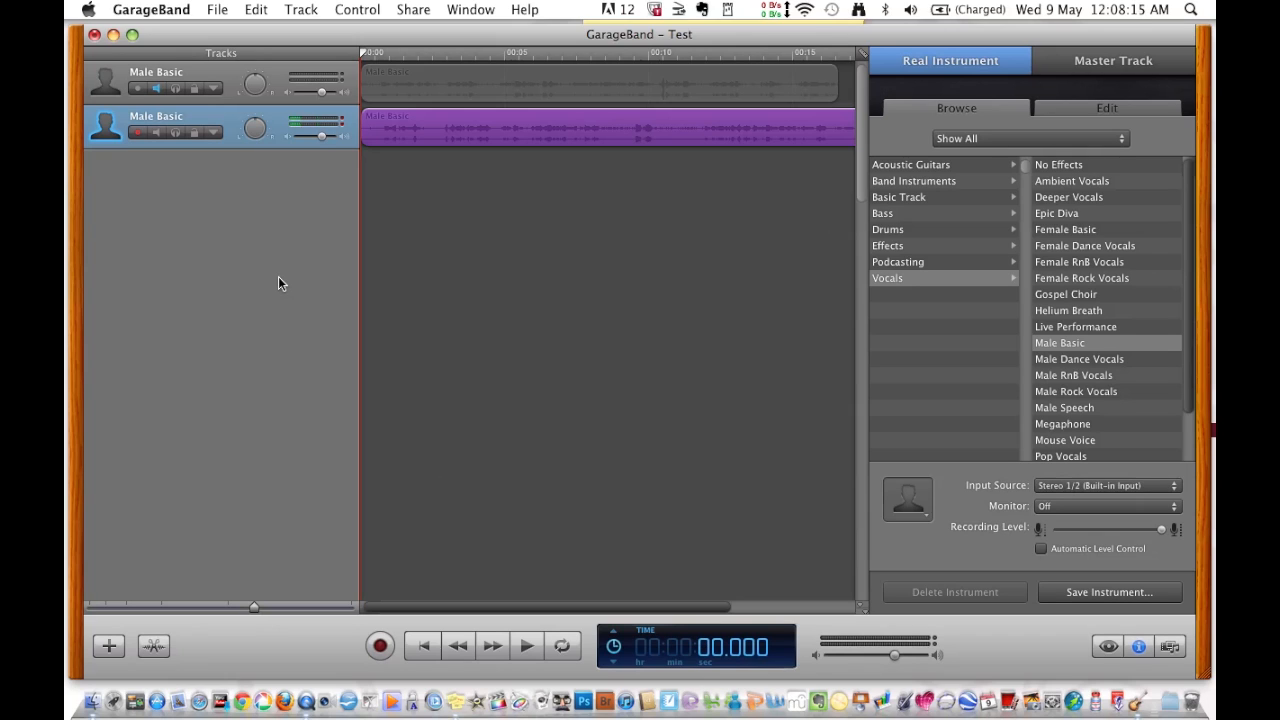
- Play back the new take, then place the playhead at about 9.4 seconds
key(space)
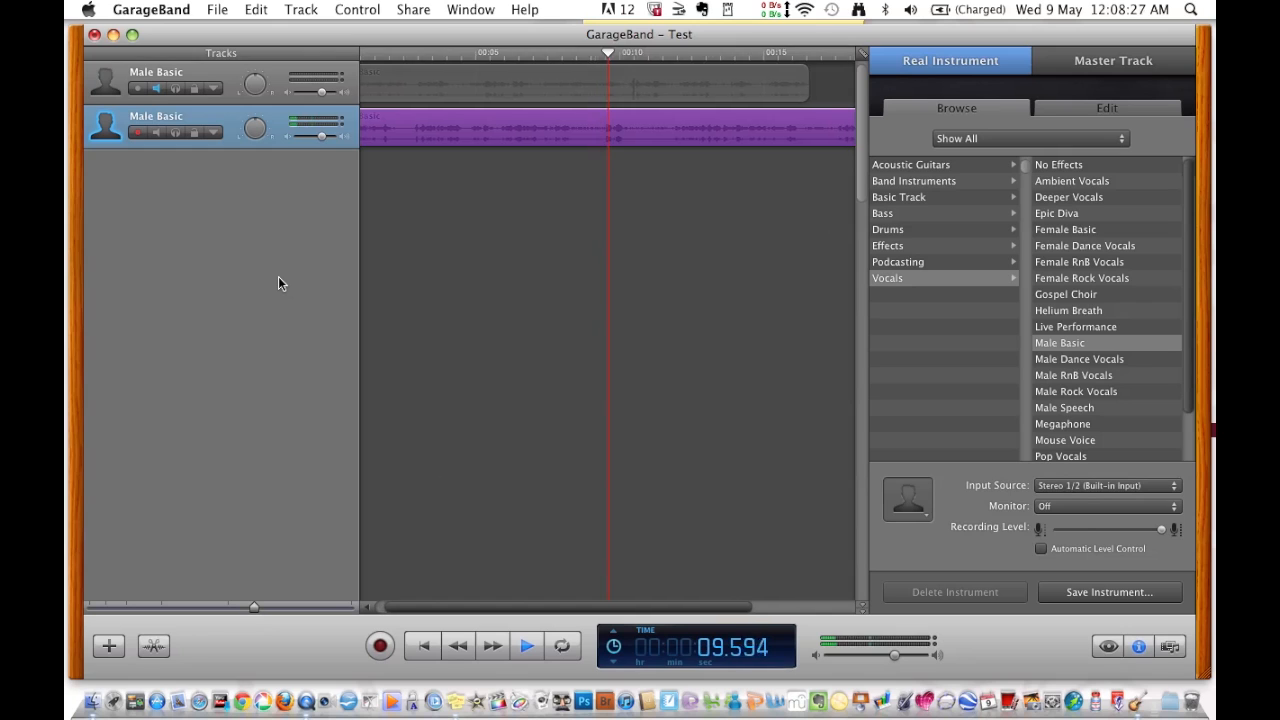
key(space)
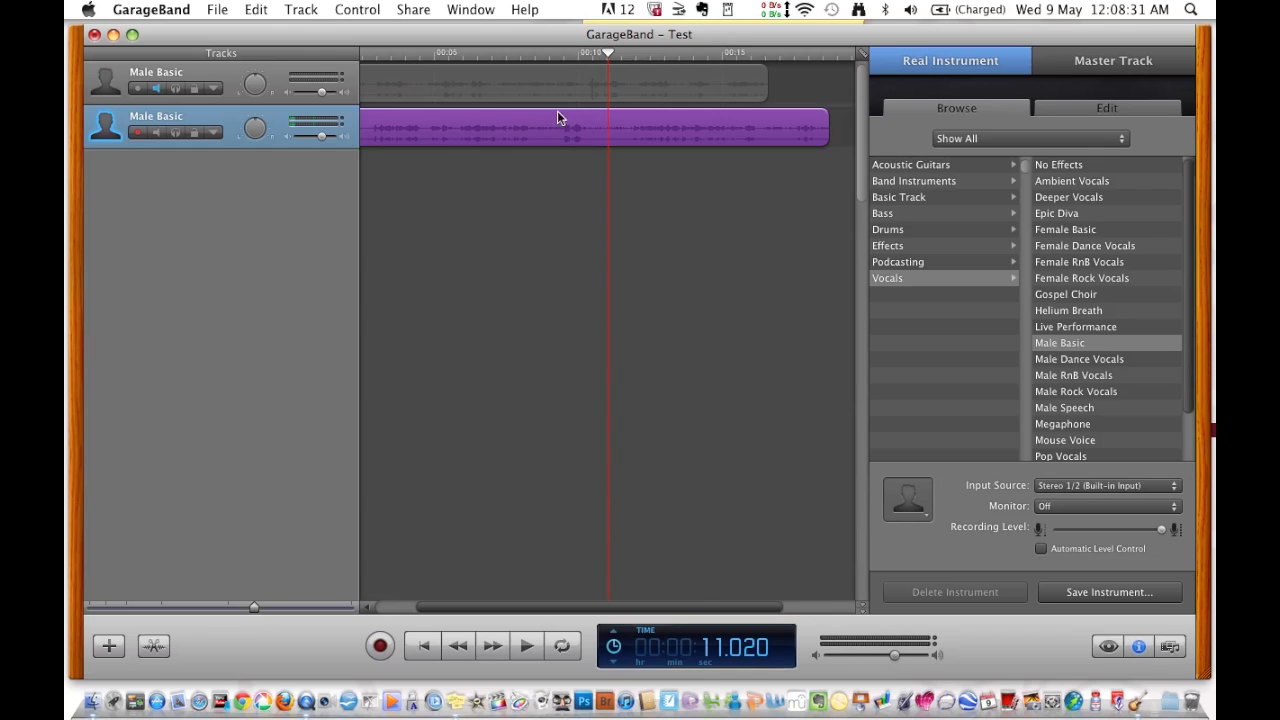
drag(607, 52, 562, 63)
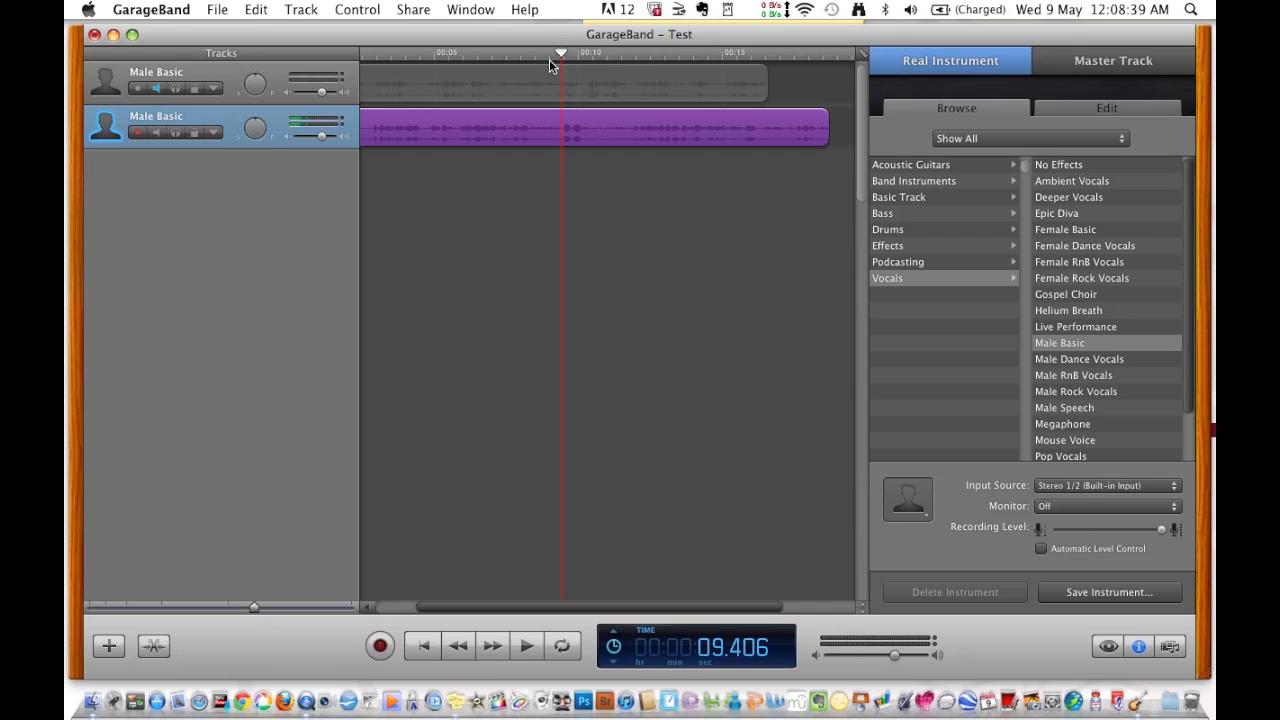
- Split the vocal region at the 9.4-second playhead position
click(254, 10)
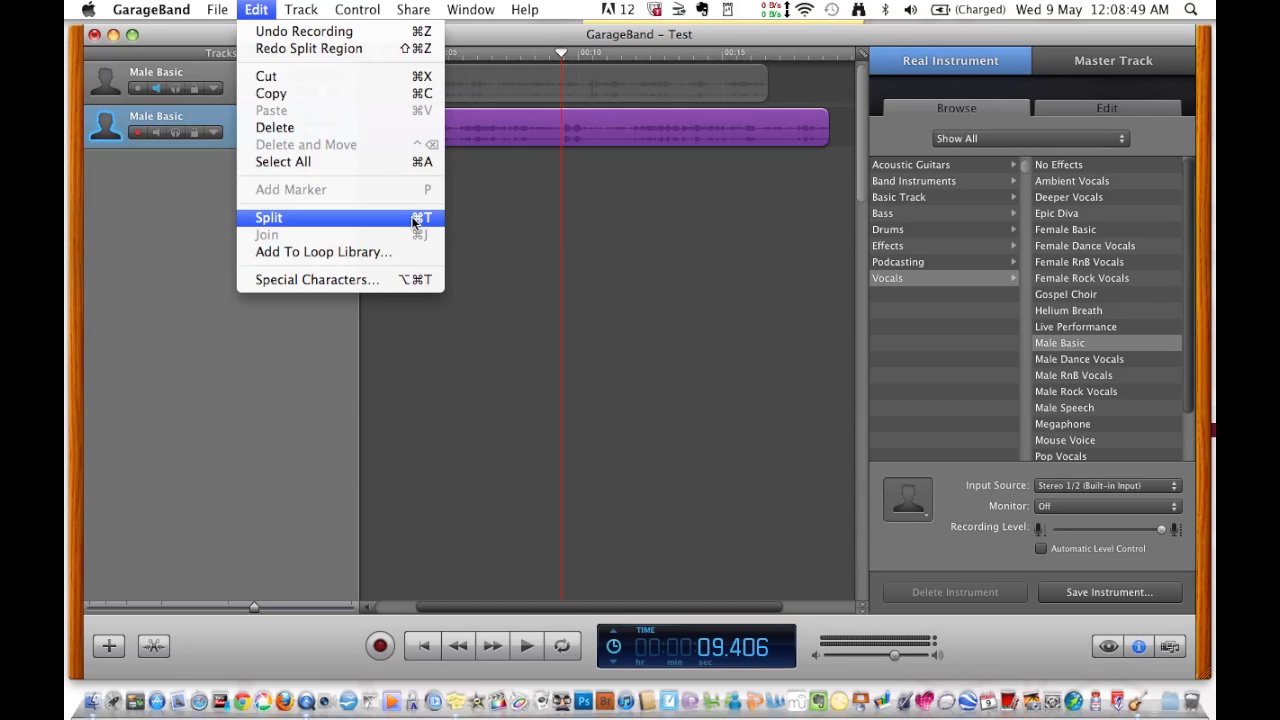
click(268, 219)
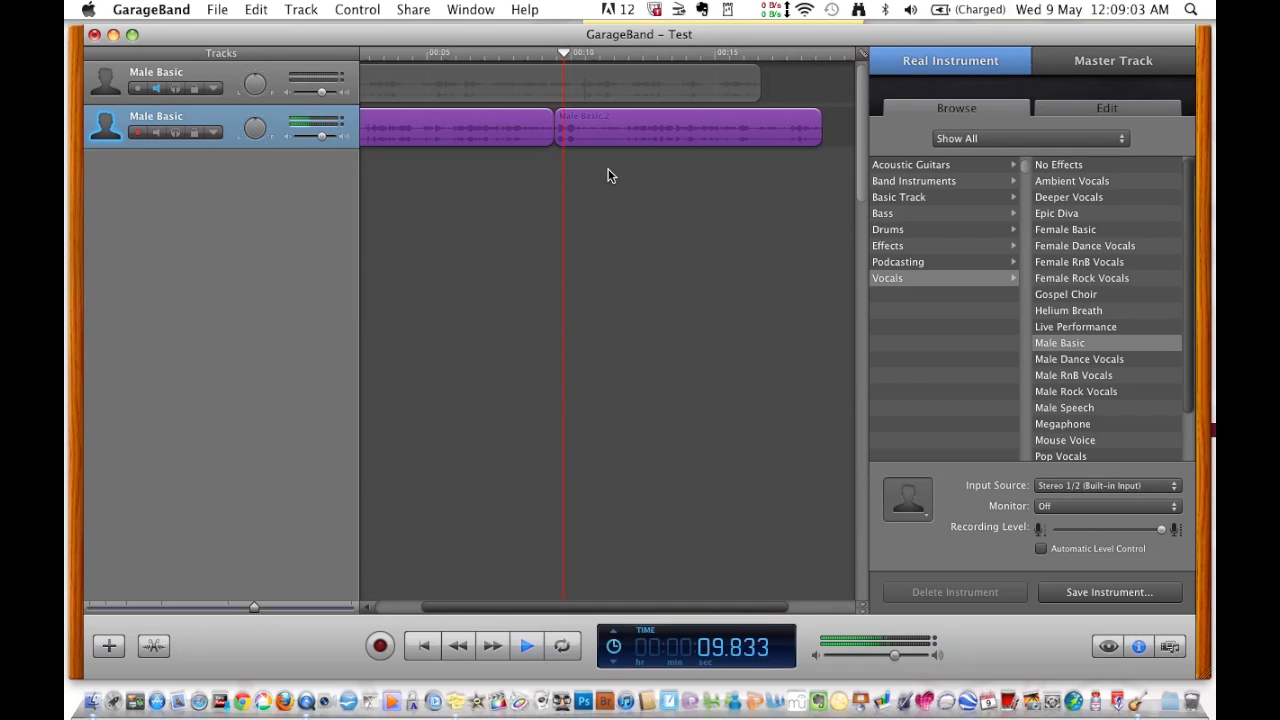
key(space)
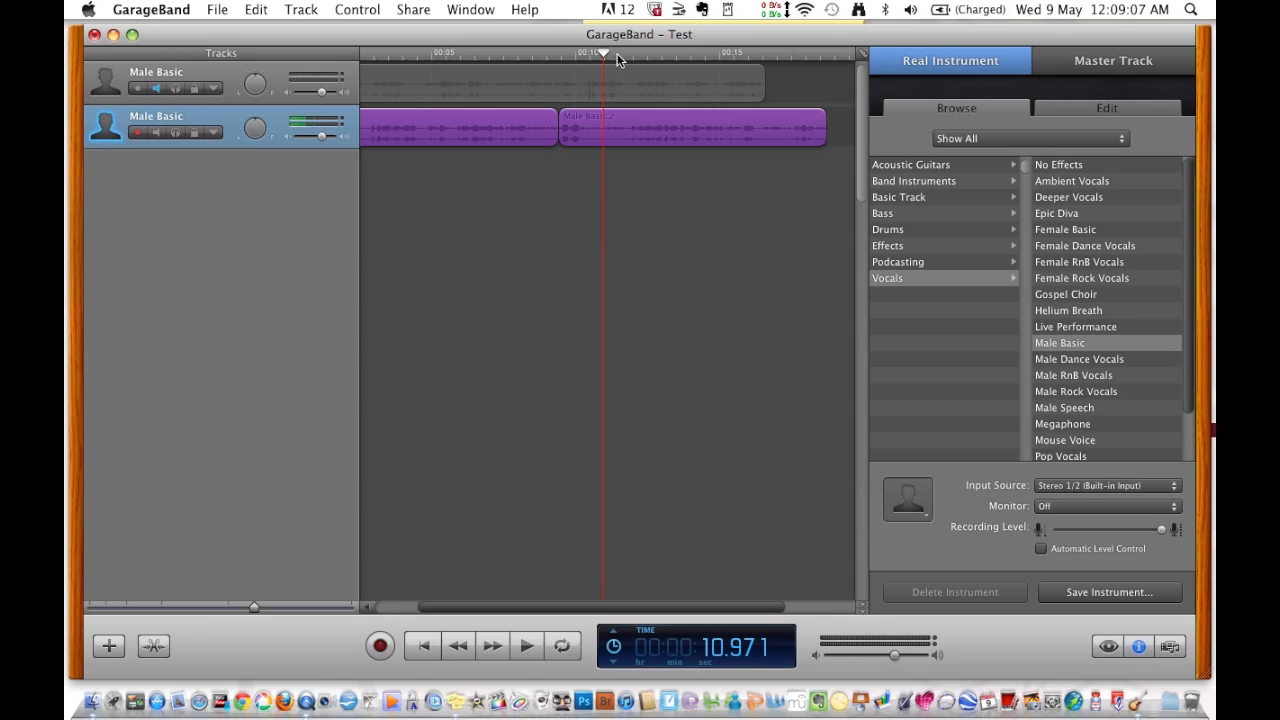
- Split again at about 10.6 seconds and delete the short slice between the two cuts
drag(604, 52, 583, 64)
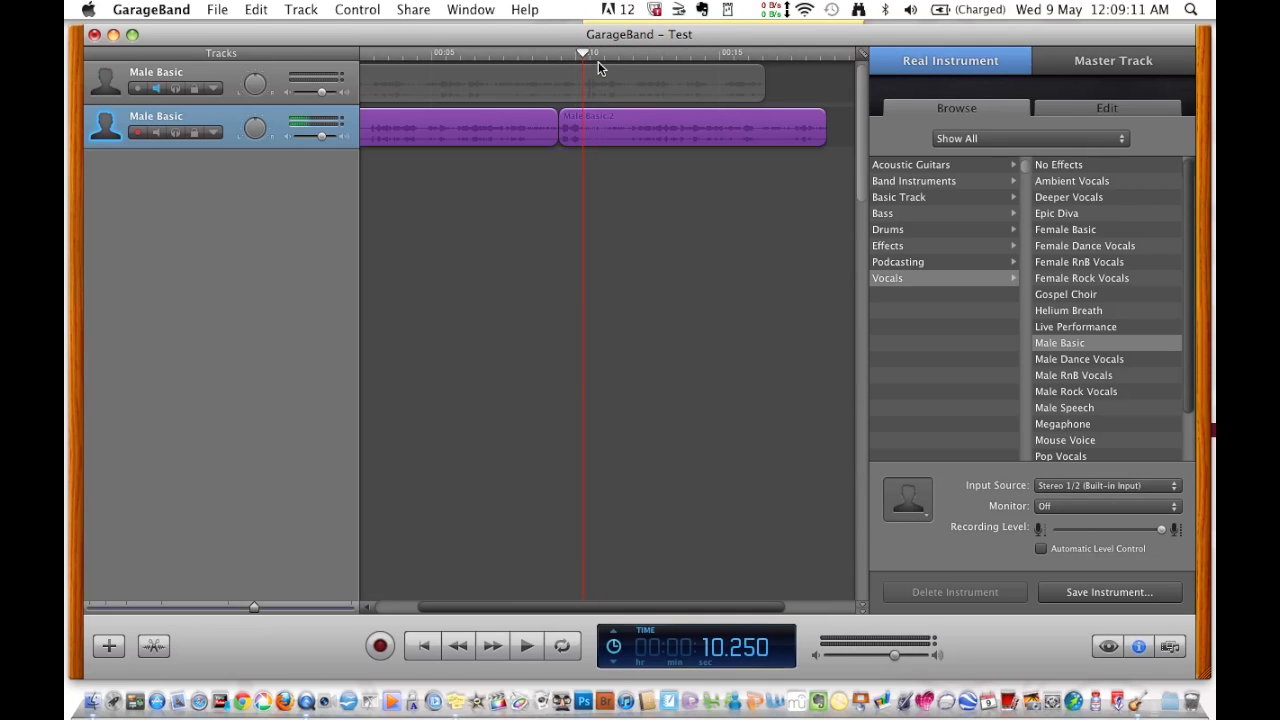
click(257, 10)
click(270, 218)
click(503, 182)
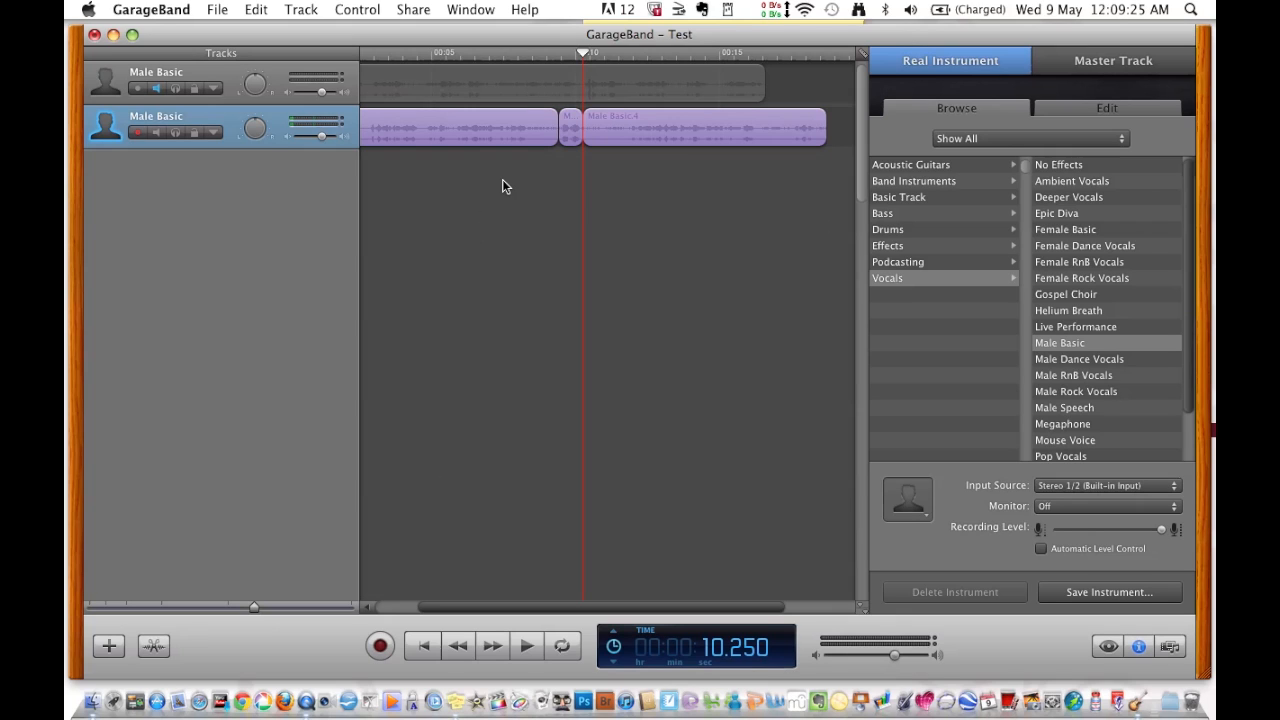
click(569, 120)
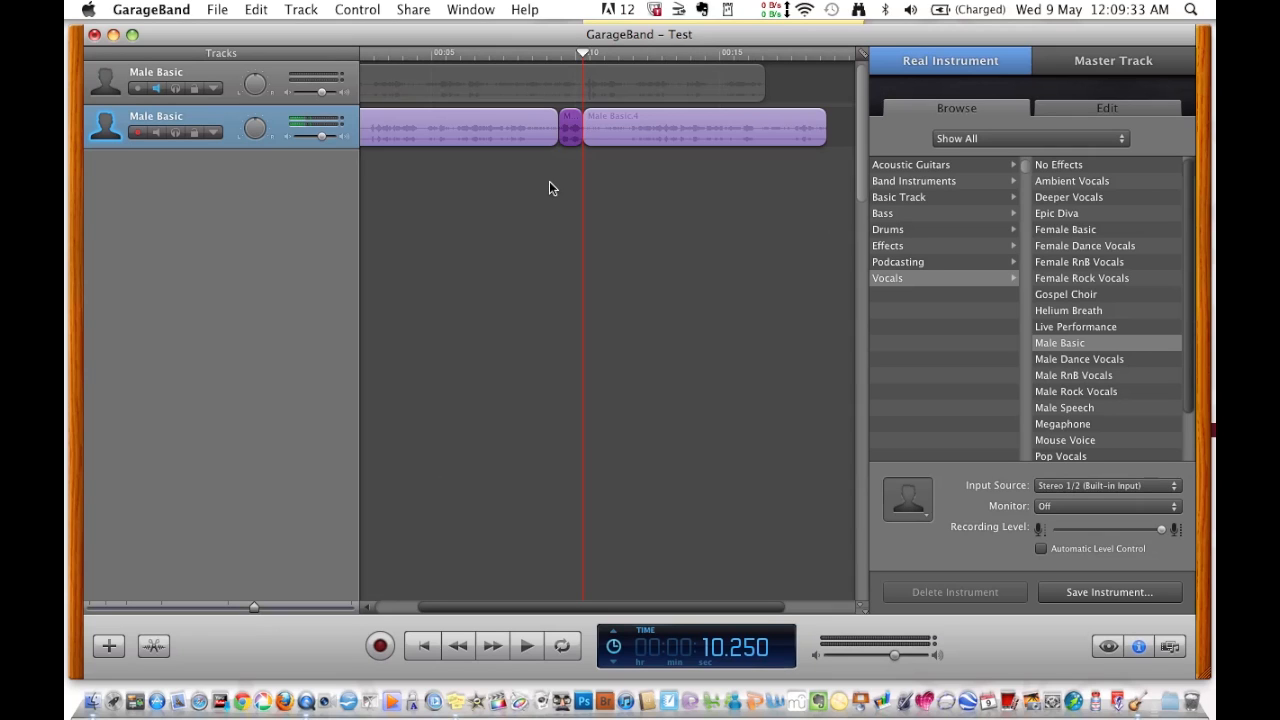
key(Delete)
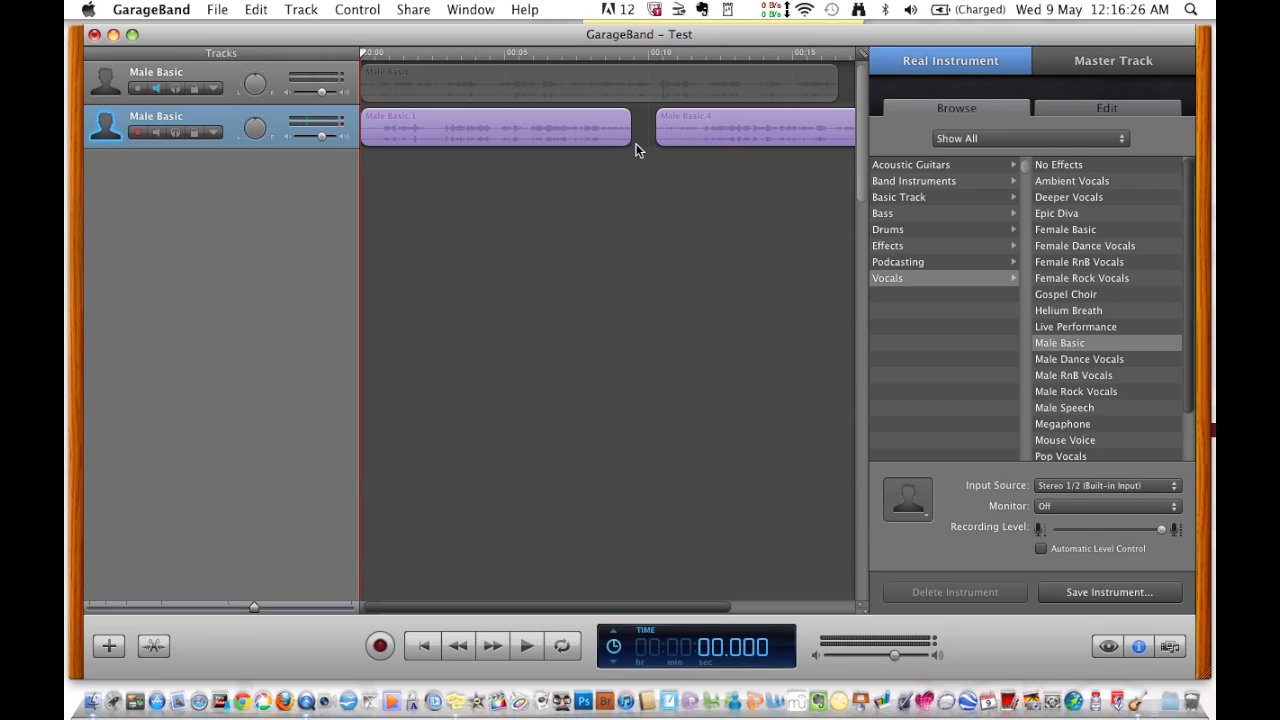
- Nudge the Male Basic.4 region slightly along the vocal track
click(767, 126)
mouse_move(767, 126)
mouse_down()
mouse_move(733, 133)
mouse_move(776, 128)
mouse_up()
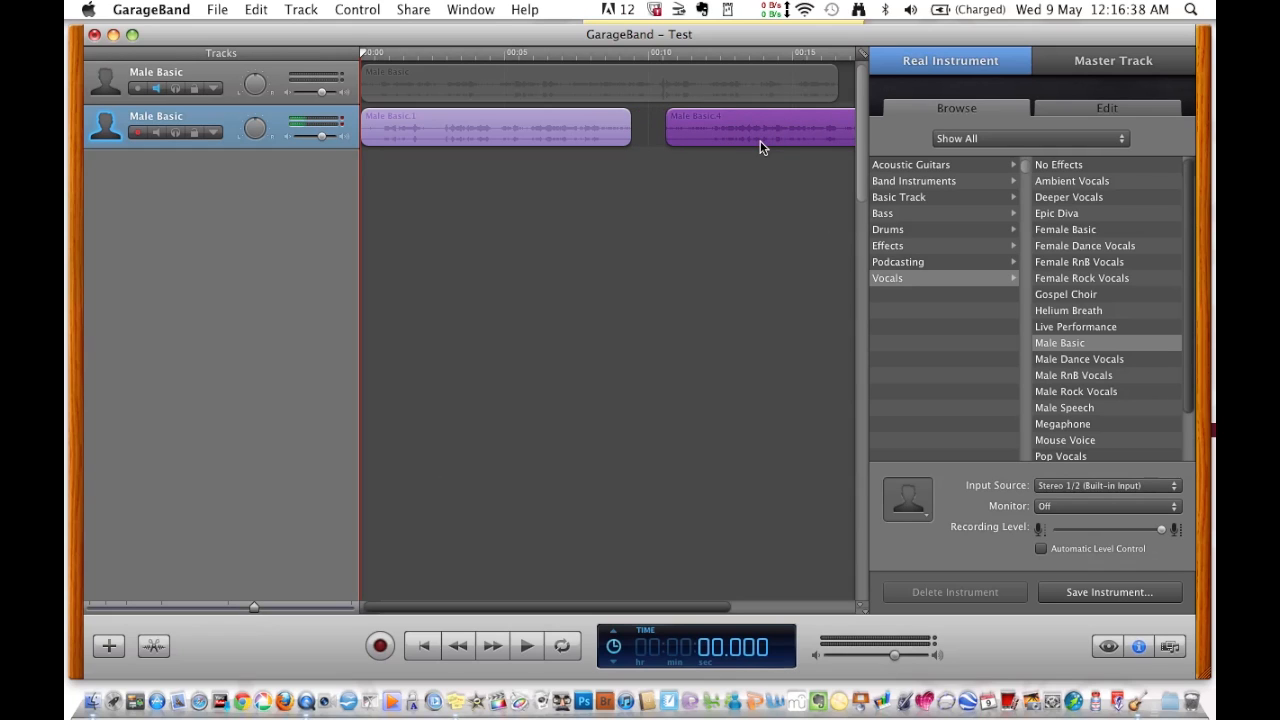
- Enable alignment guides, snap Male Basic.4 against the end of Male Basic.1, and select both regions
click(375, 13)
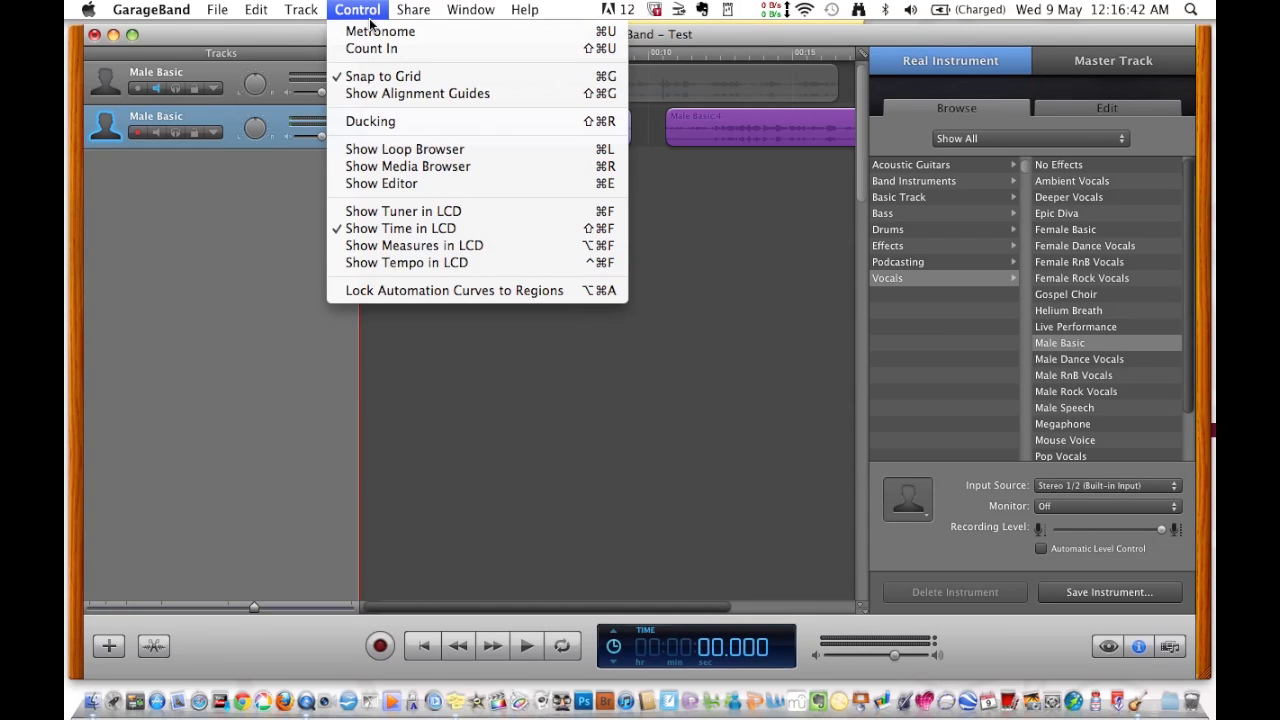
click(397, 93)
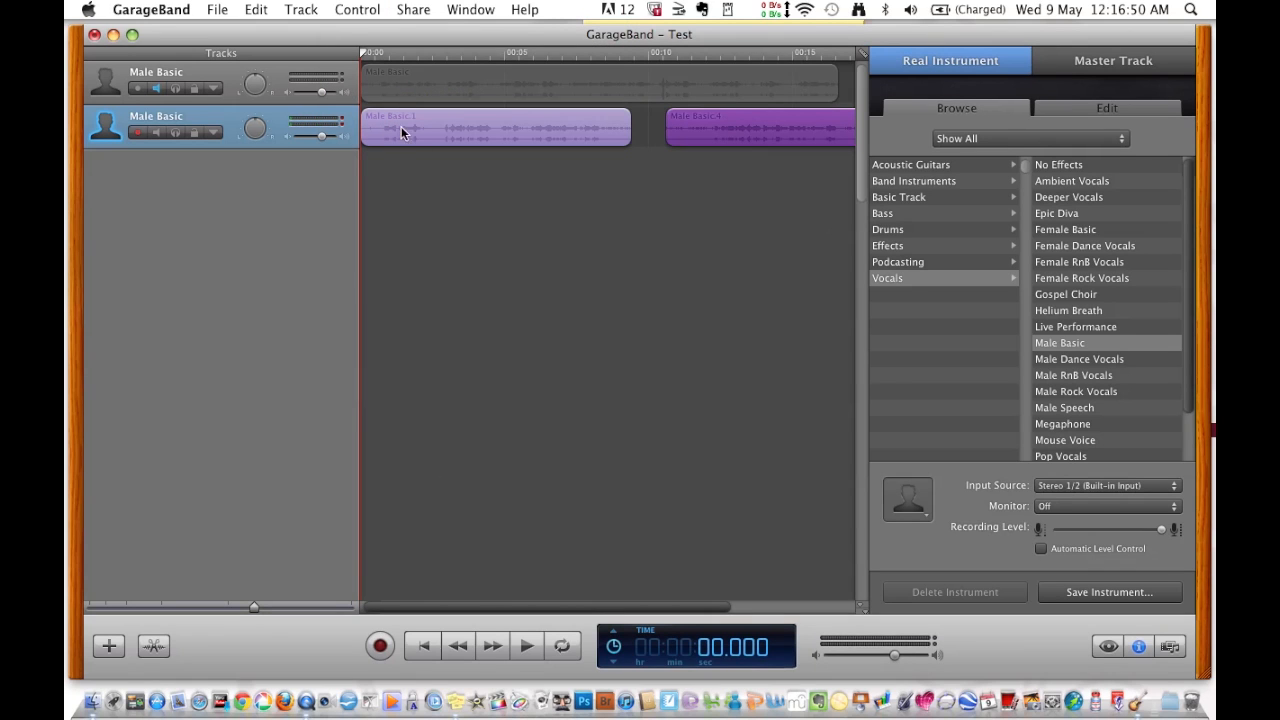
drag(723, 126, 690, 122)
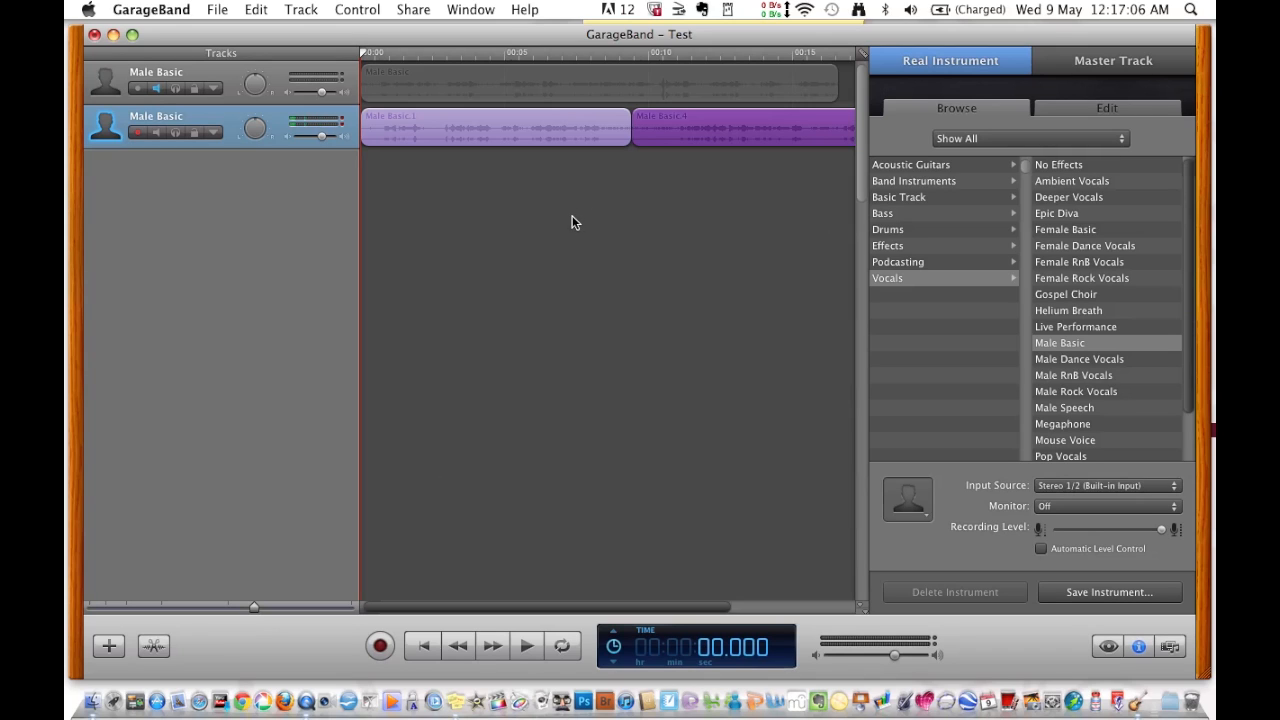
click(516, 126)
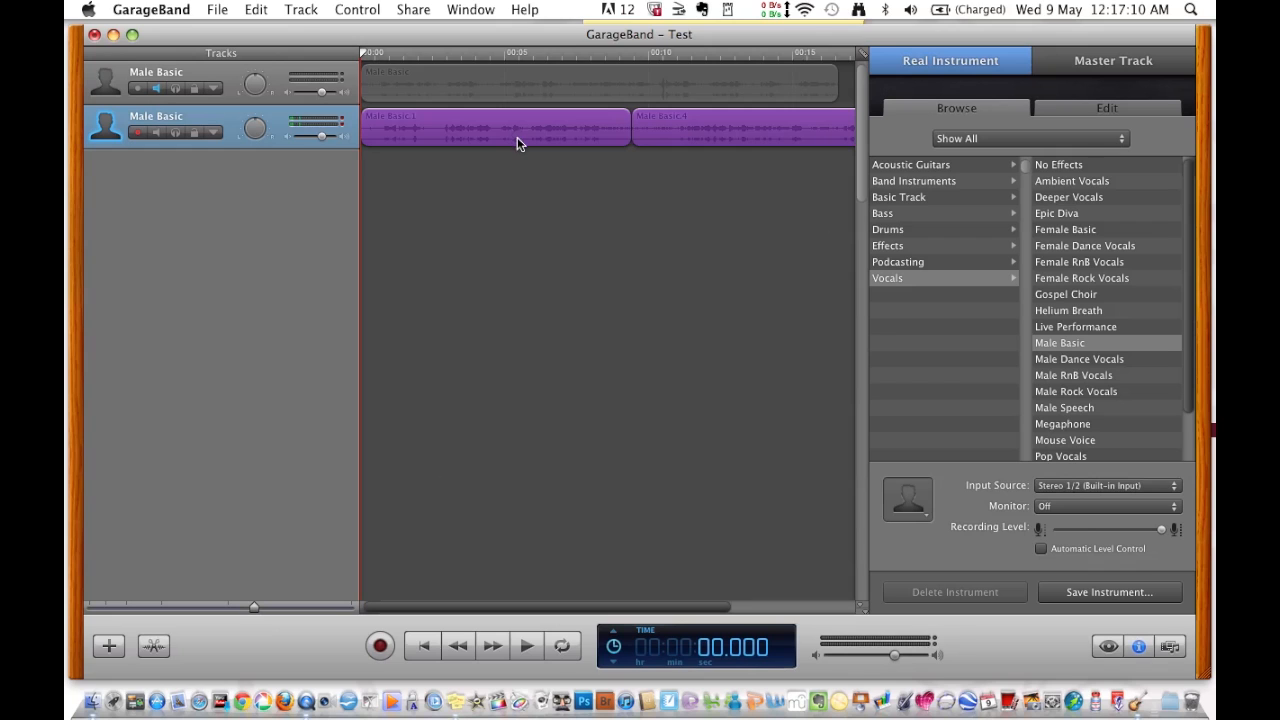
click(256, 9)
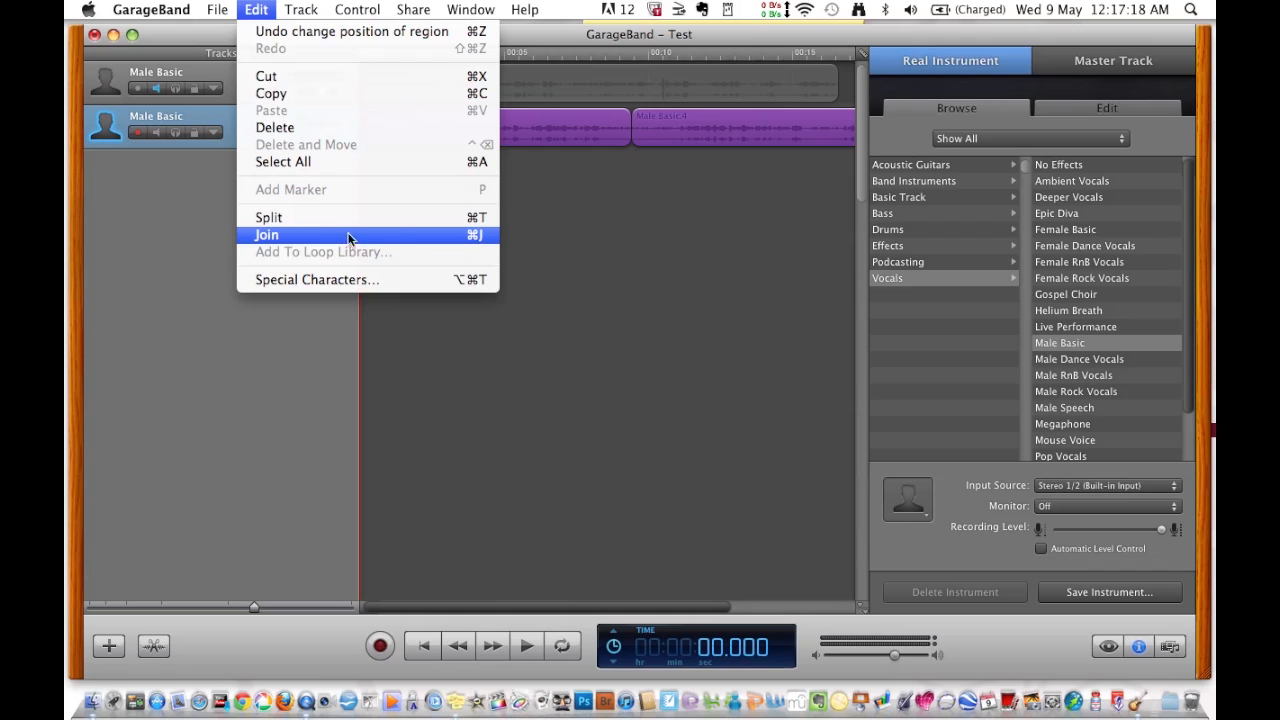
- Join the two selected regions into one region, 'Male Basic.1 merged.2'
click(268, 236)
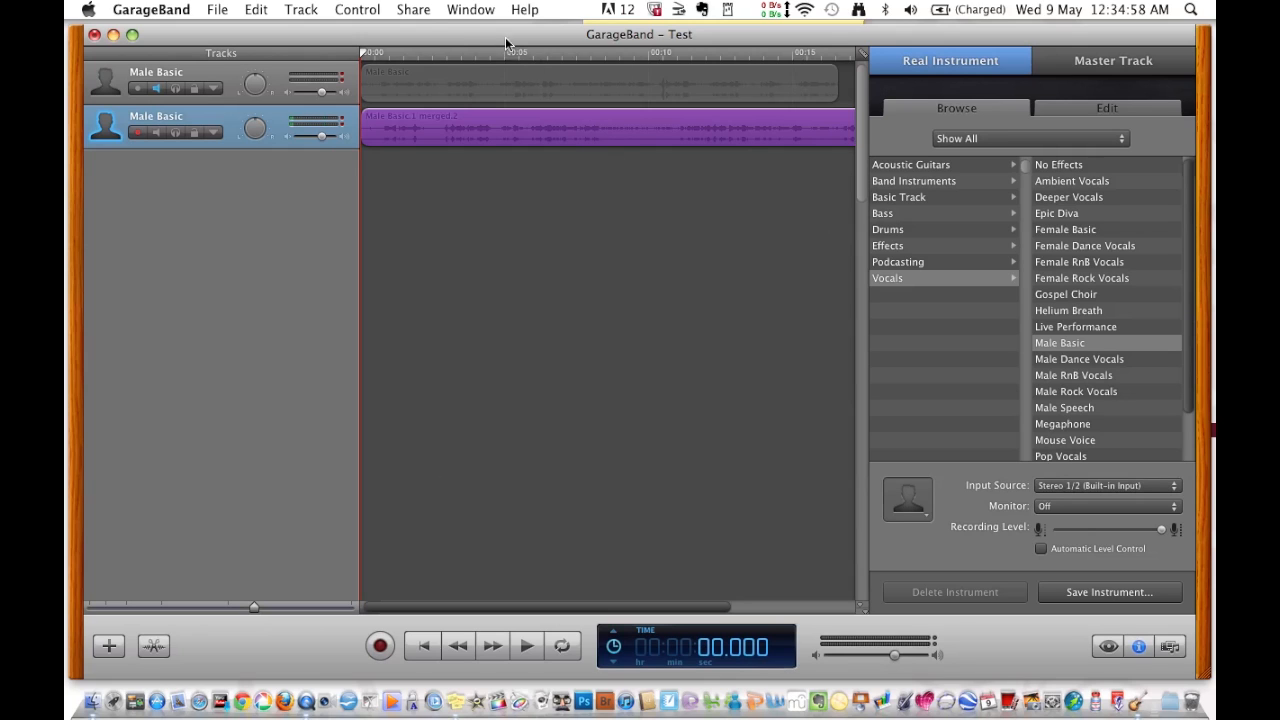
- Send the song Test to iTunes using the AAC Encoder High Quality settings
click(415, 10)
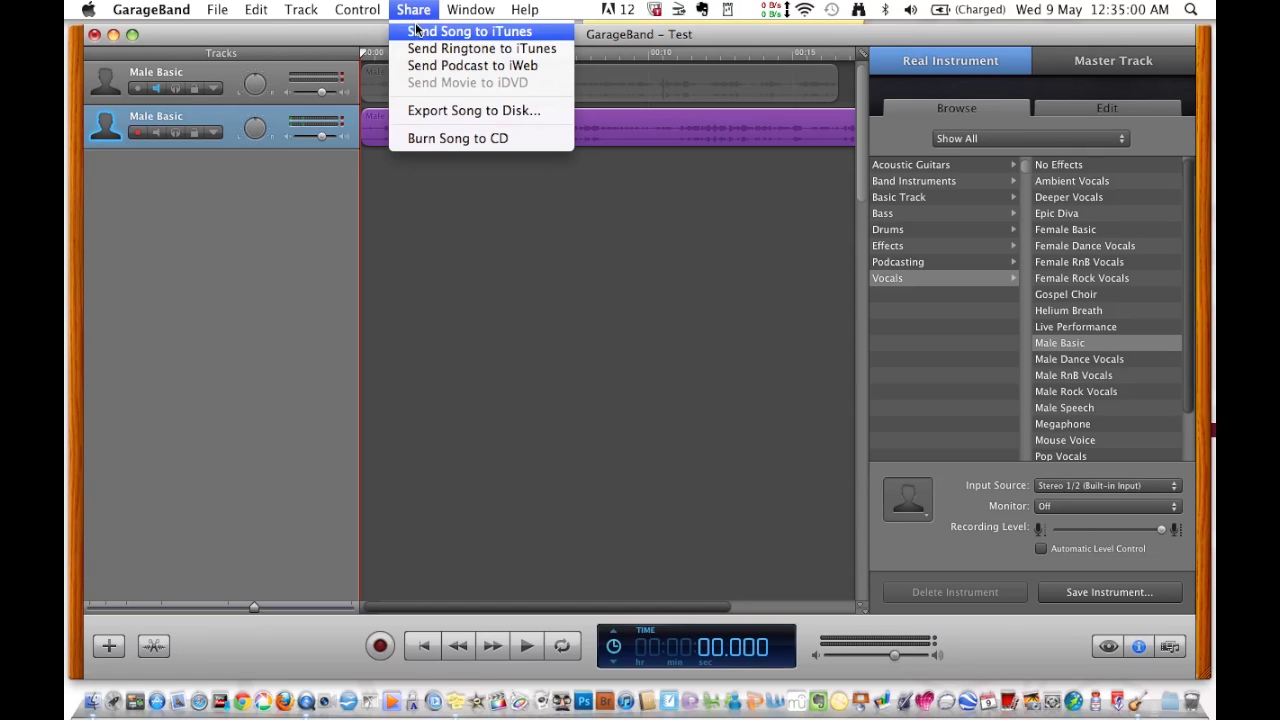
click(417, 32)
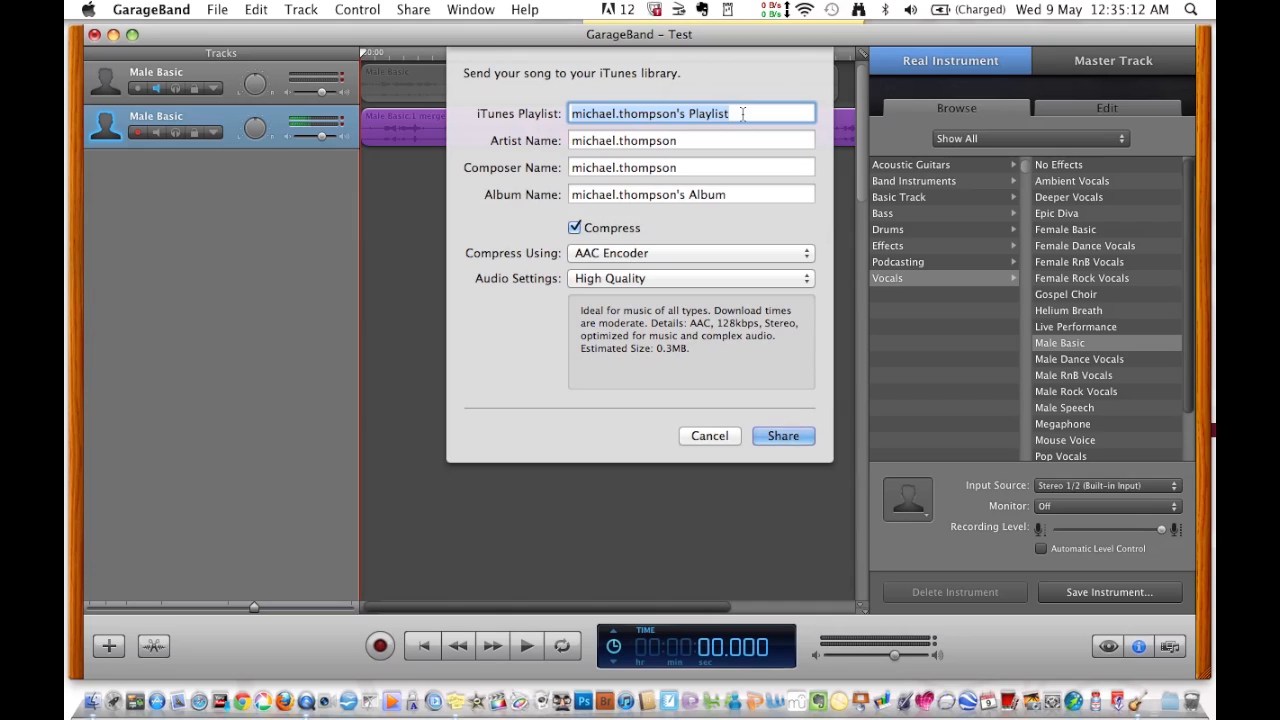
click(784, 436)
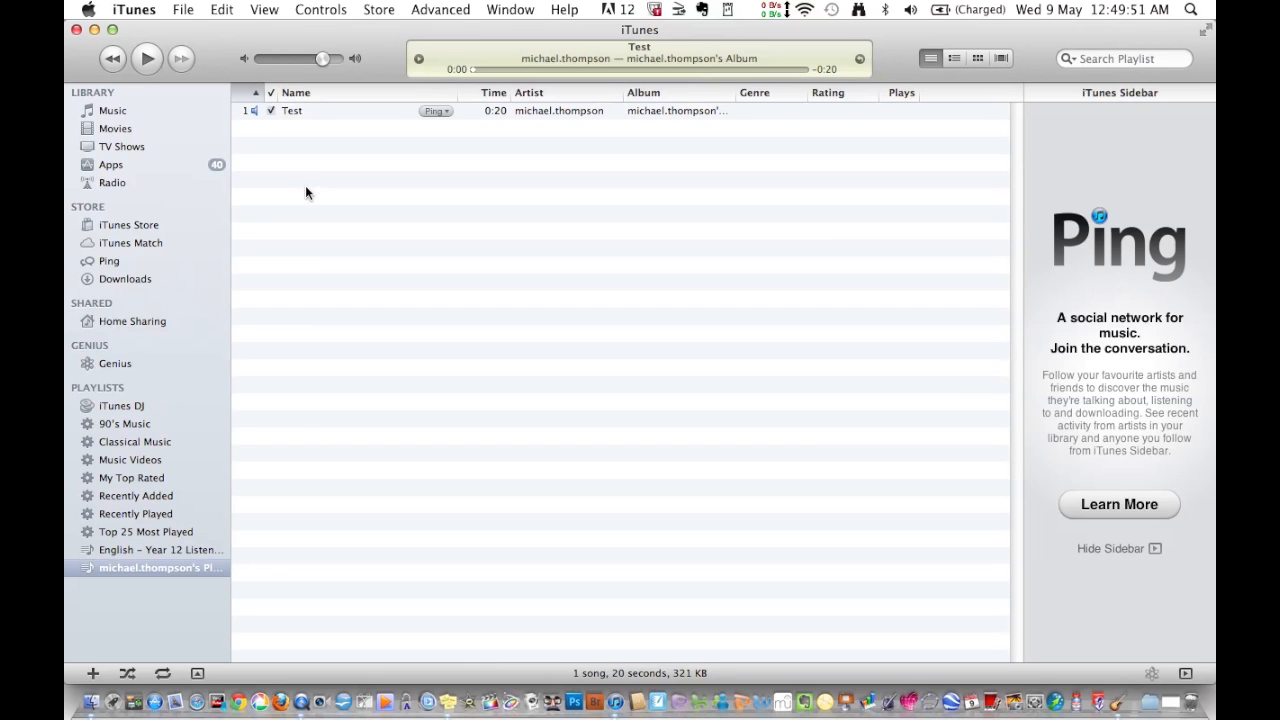
- Turn on Share my library, limited to the personal playlist with a required password, and confirm
click(136, 12)
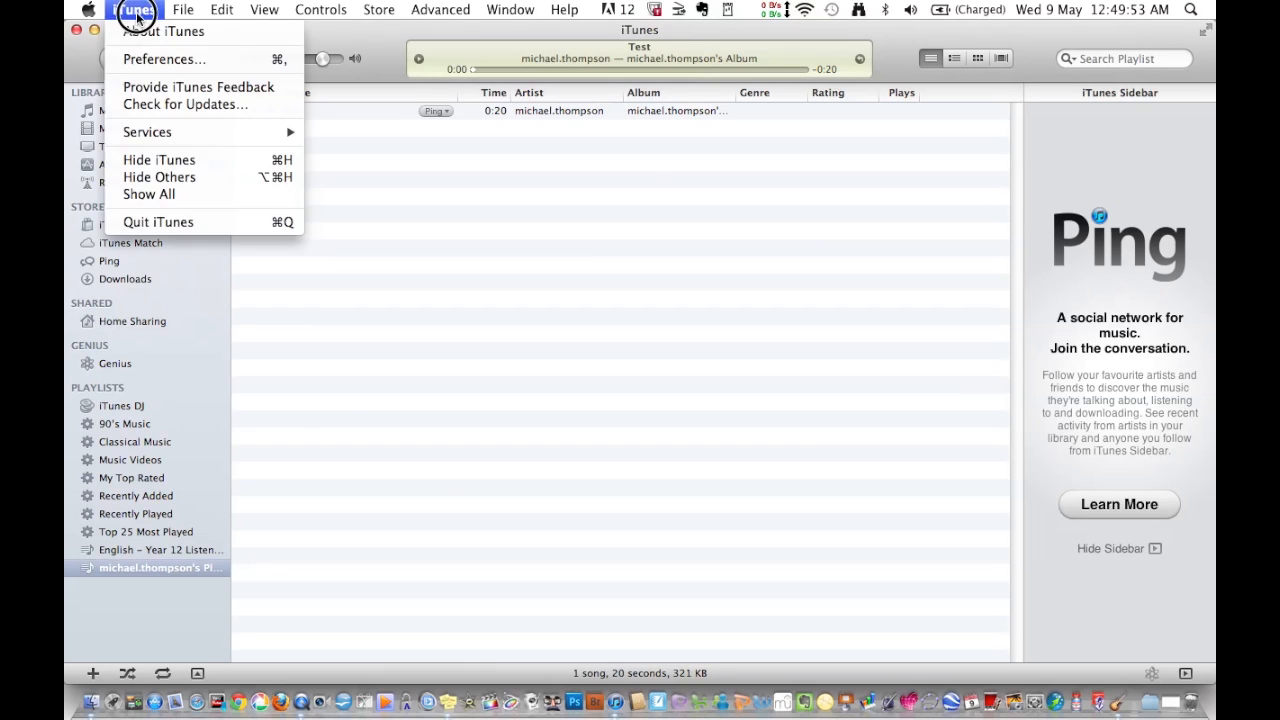
click(145, 57)
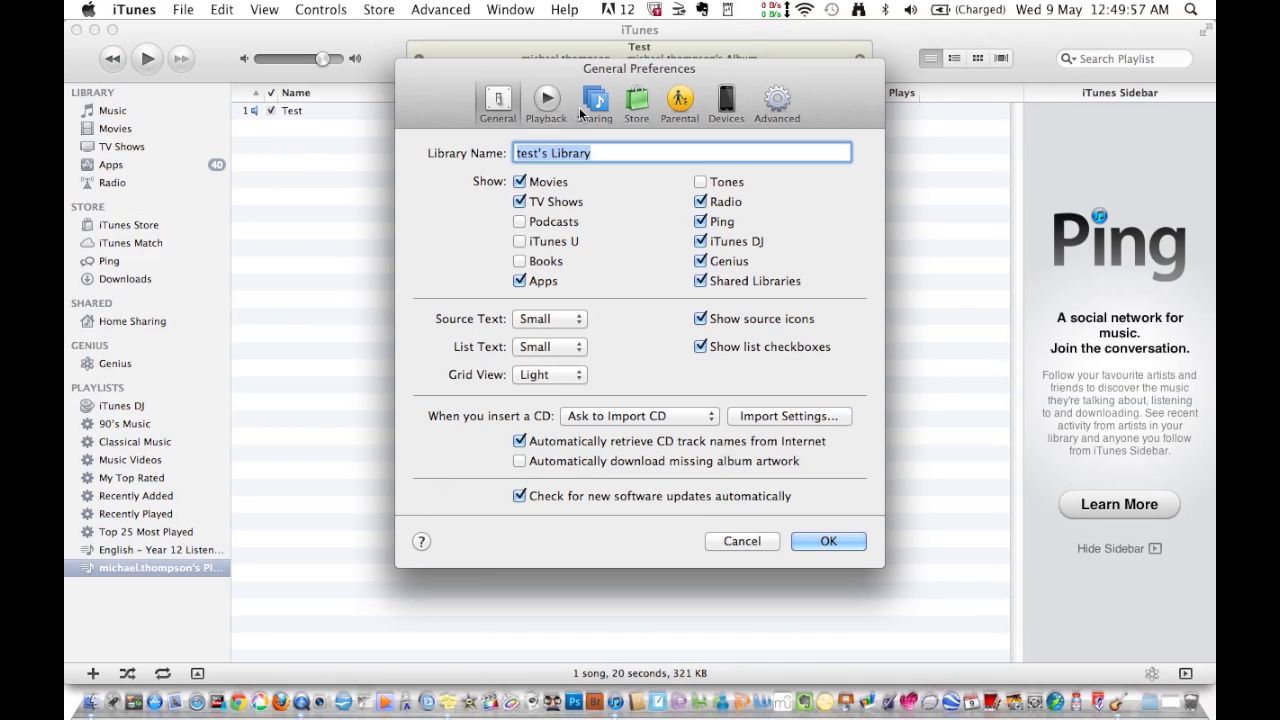
click(601, 103)
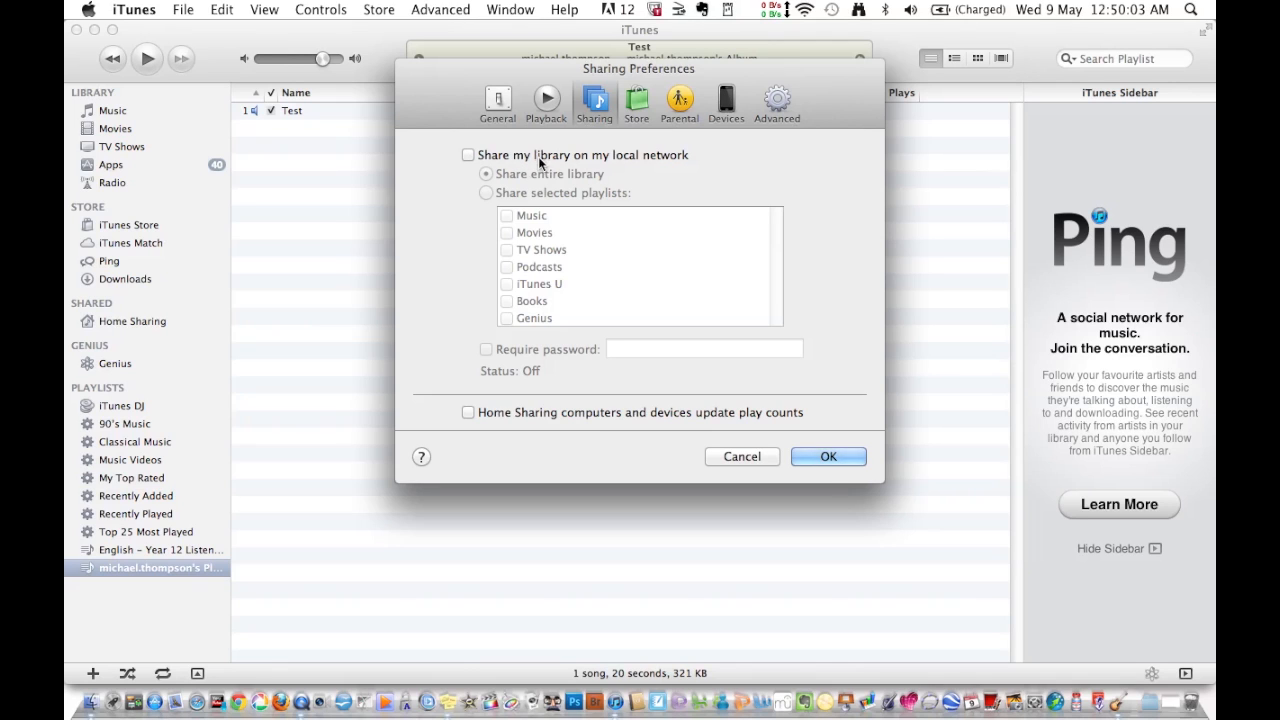
click(467, 156)
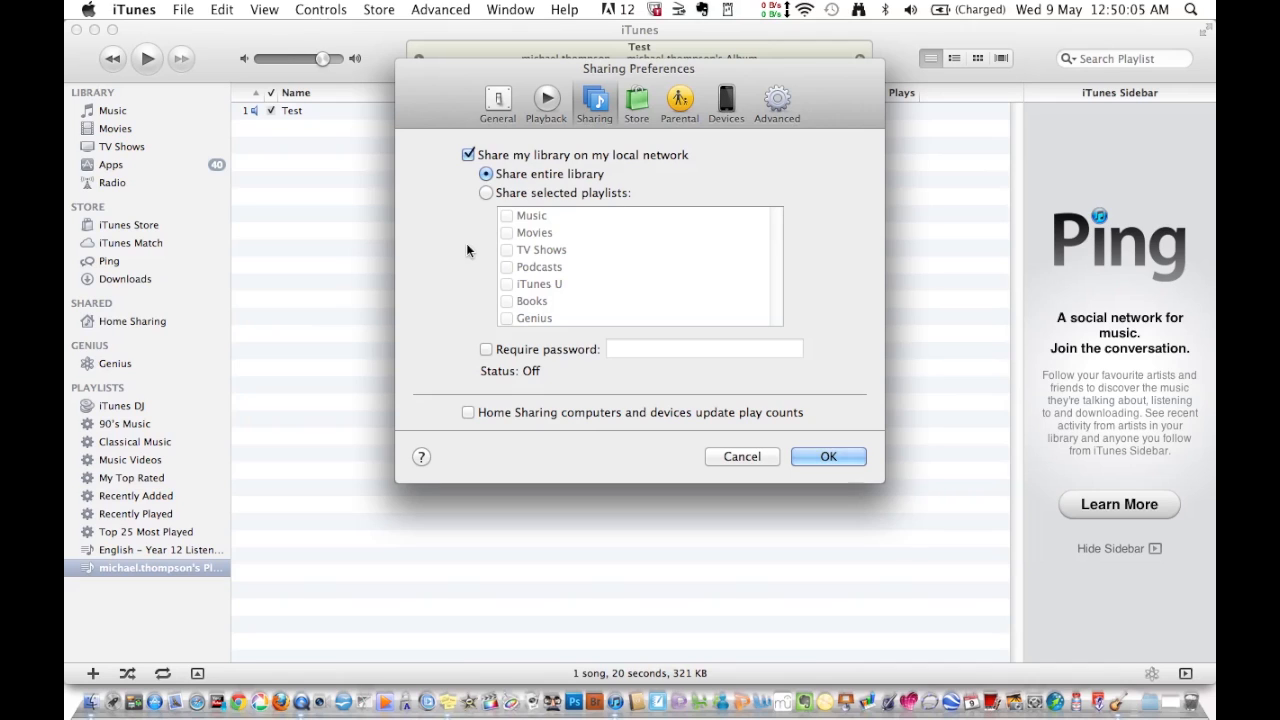
click(487, 192)
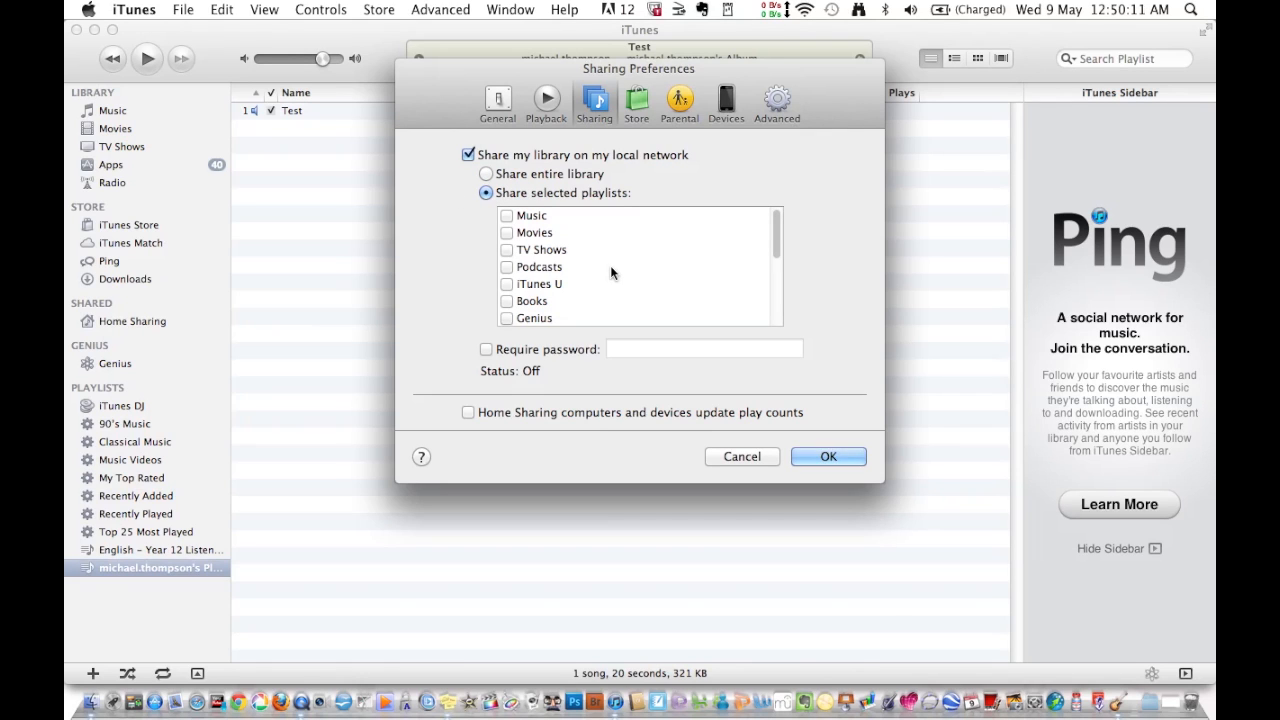
scroll(611, 268, down, 5)
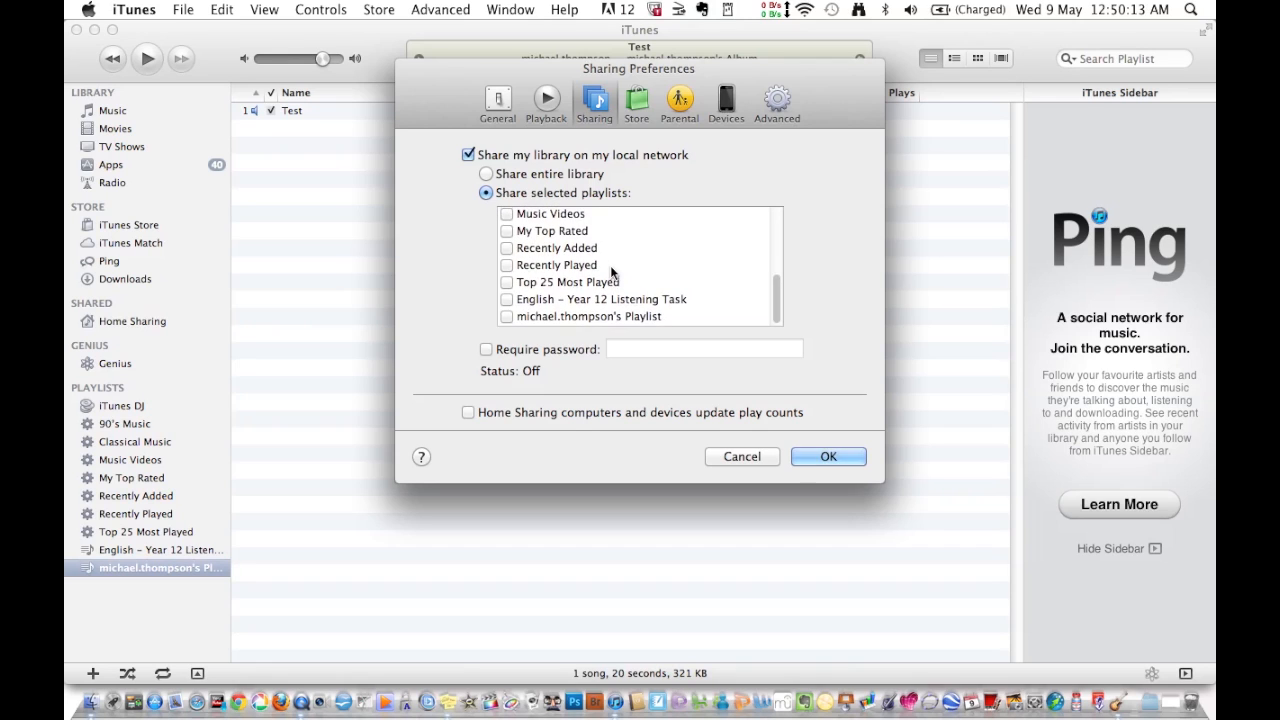
click(581, 316)
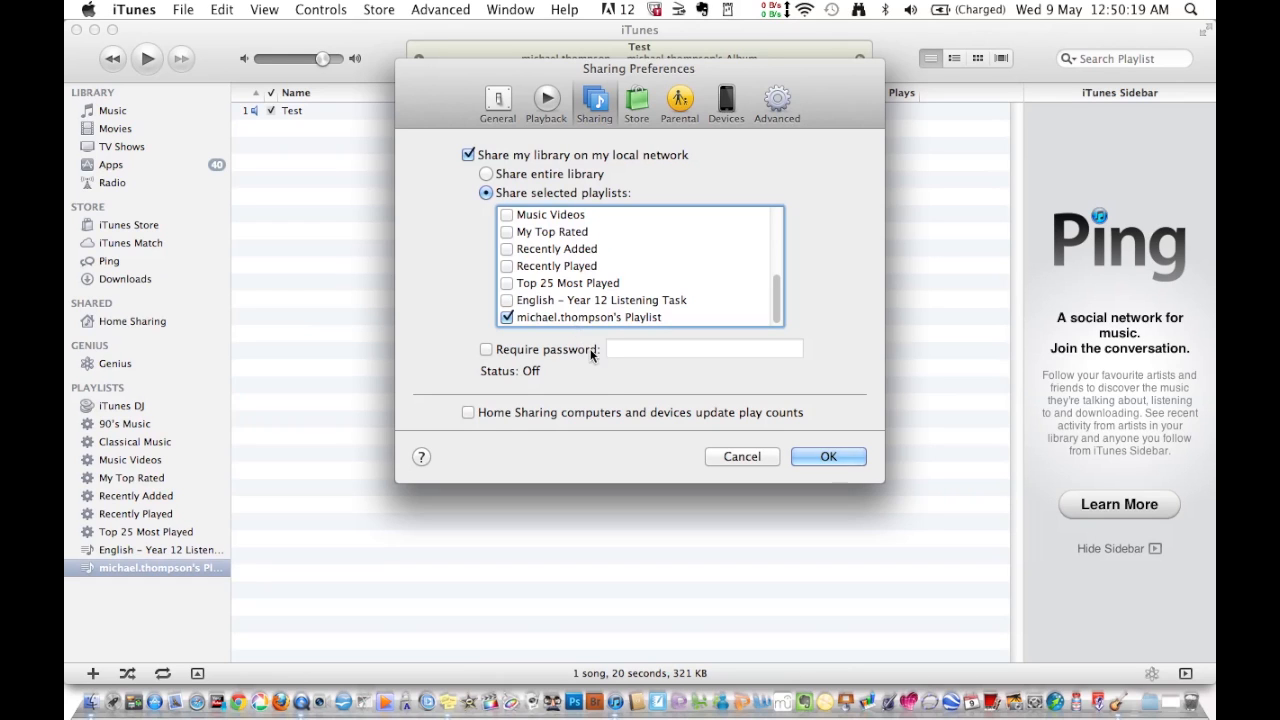
click(486, 350)
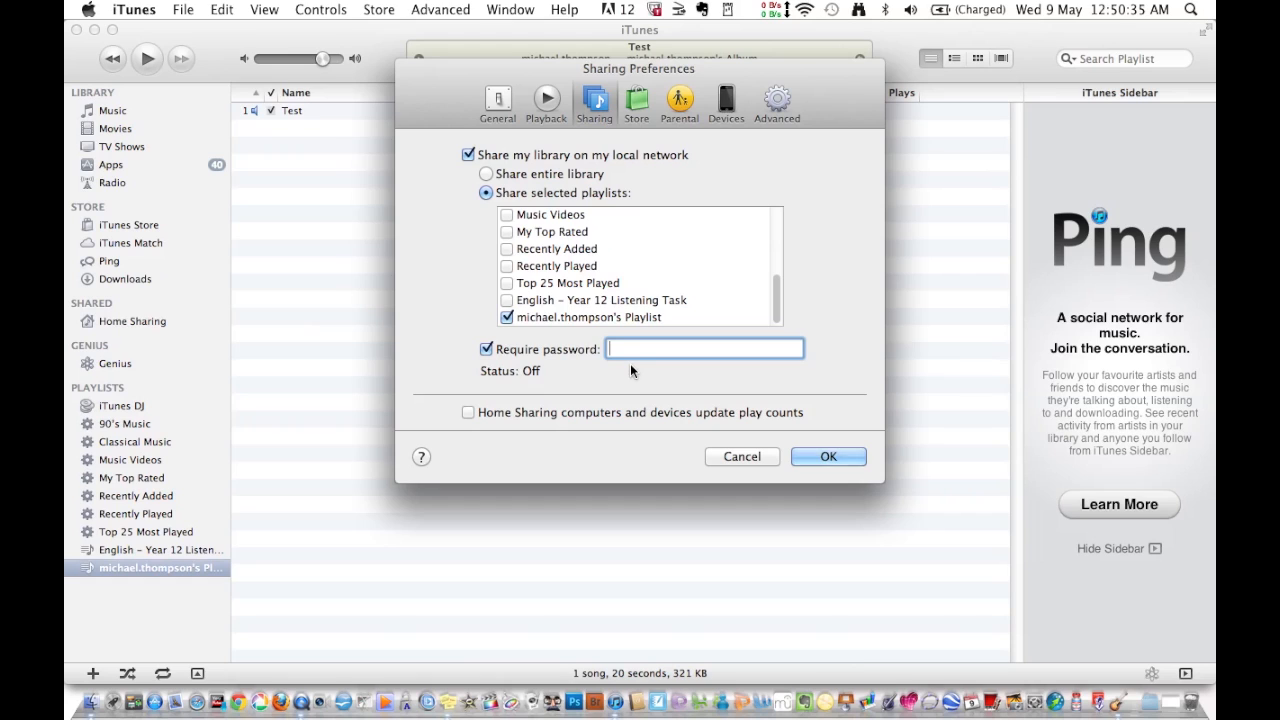
click(826, 457)
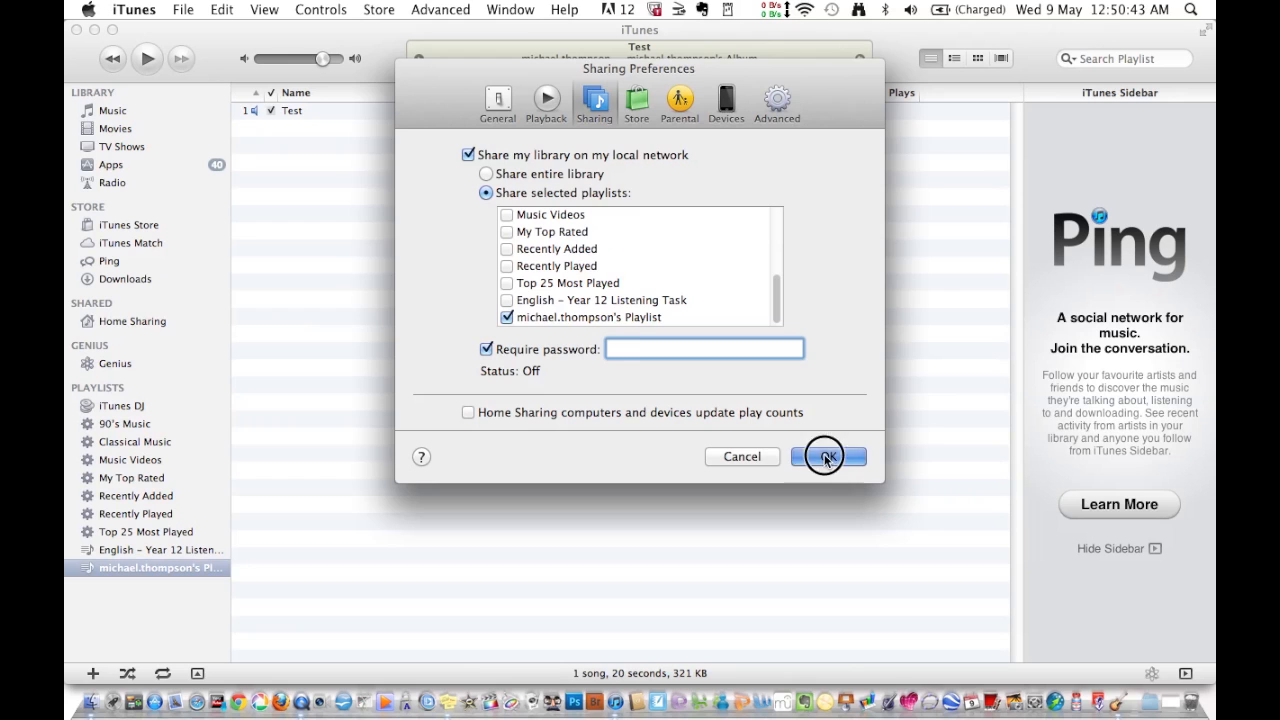
click(810, 271)
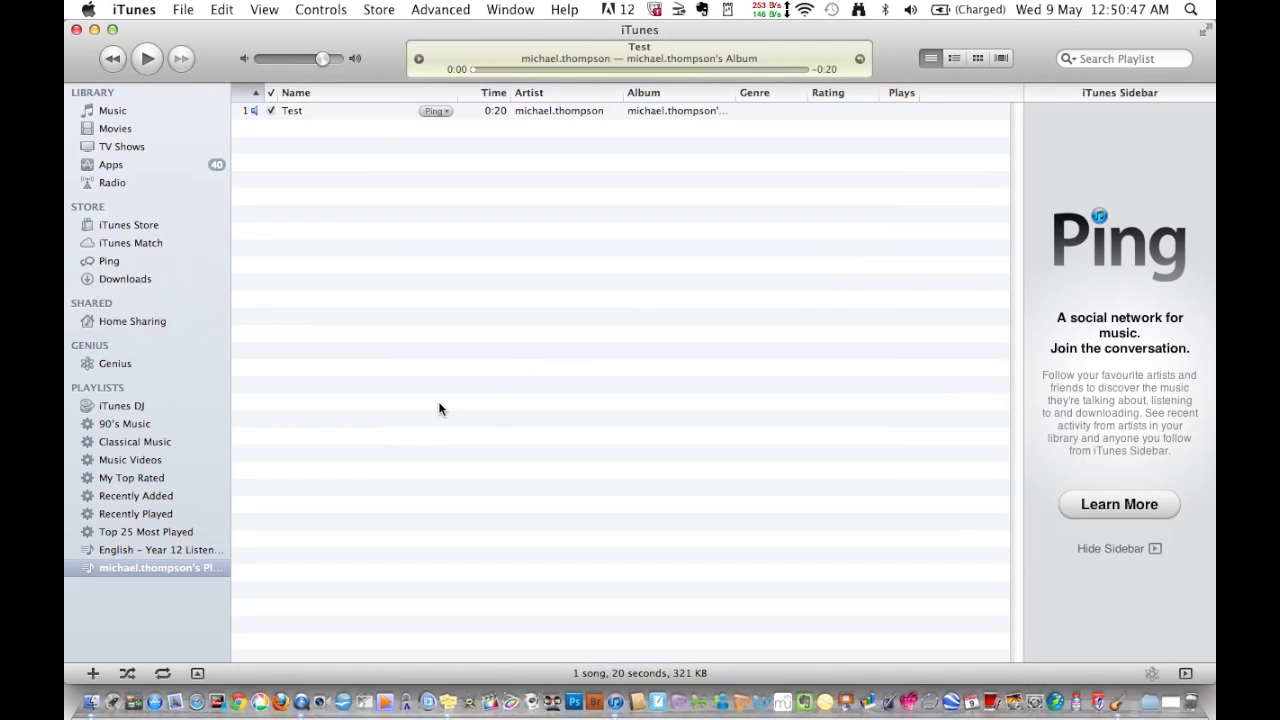